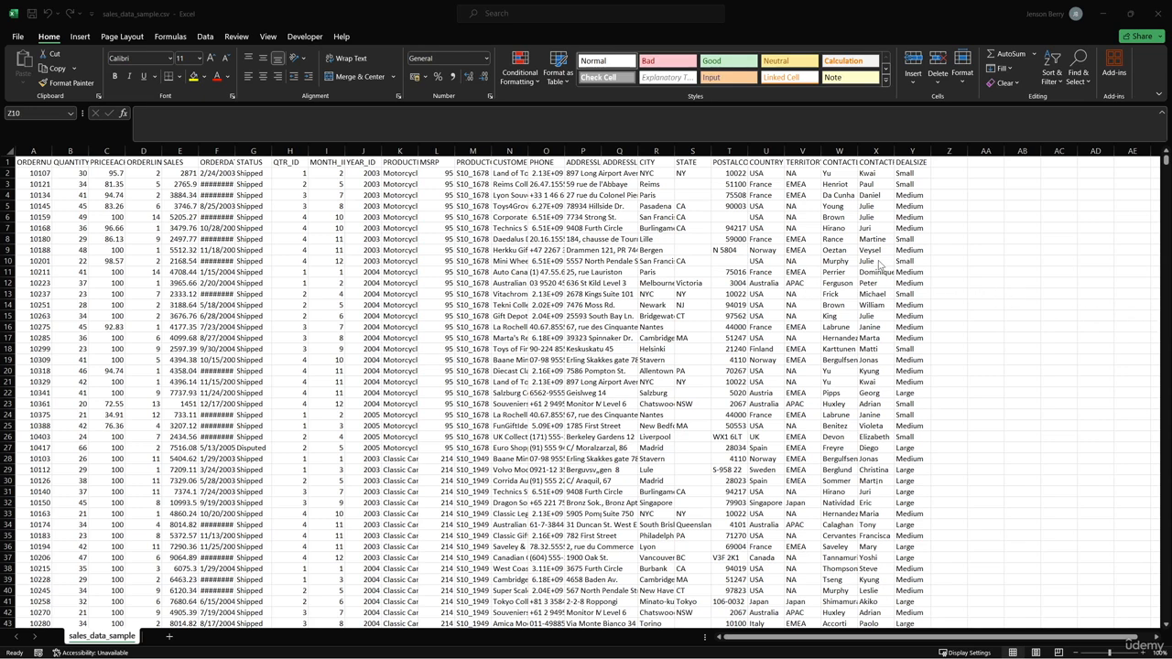
- Fit the width of the CUSTOMERNAME column to its contents
left_click(510, 161)
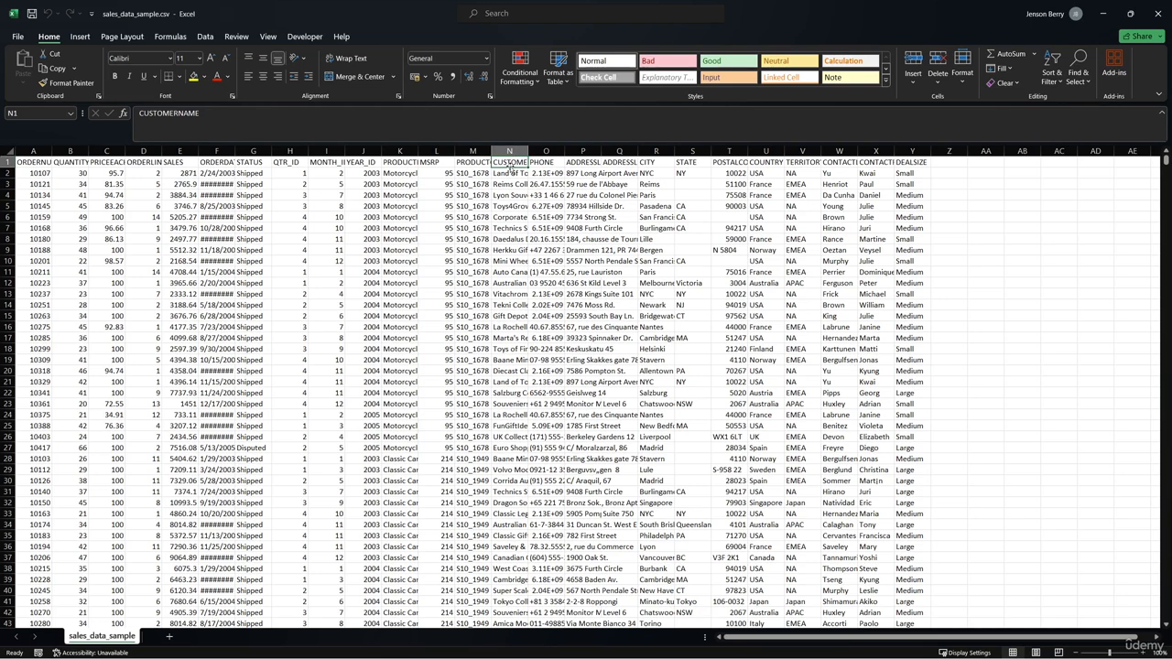
left_click(509, 172)
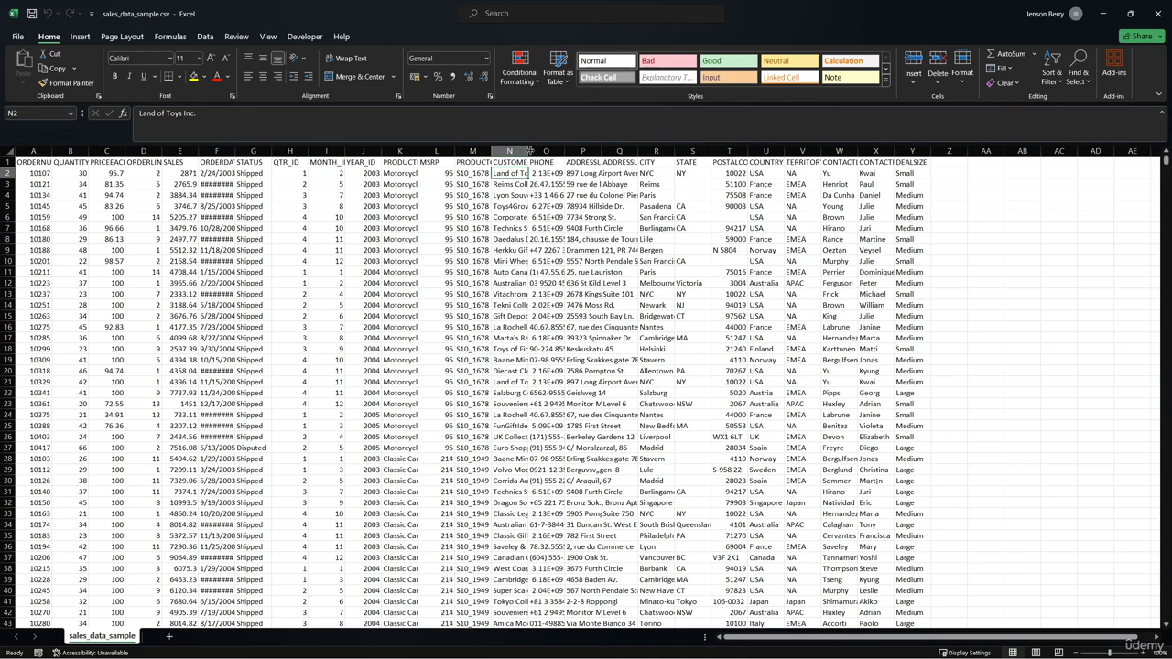
double_click(528, 150)
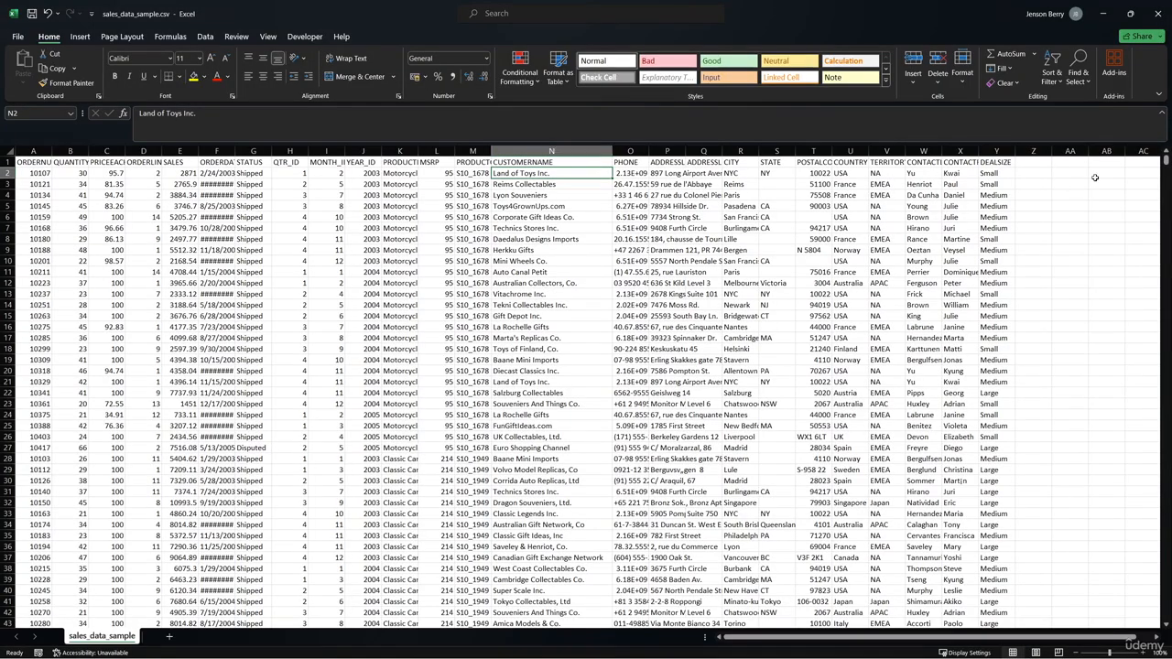
- Start a COUNTIF formula in N2825, below the customer names, with N1:N2824 as its range
left_click_drag(1165, 163, 1164, 615)
left_click(592, 623)
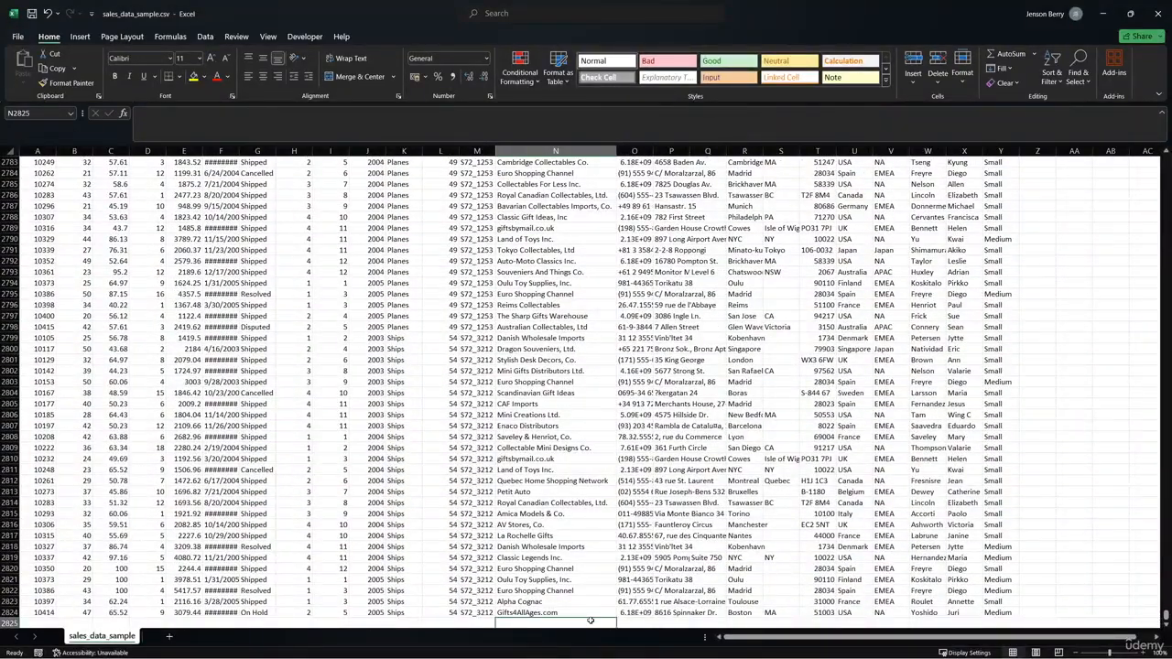
type("=COUNT")
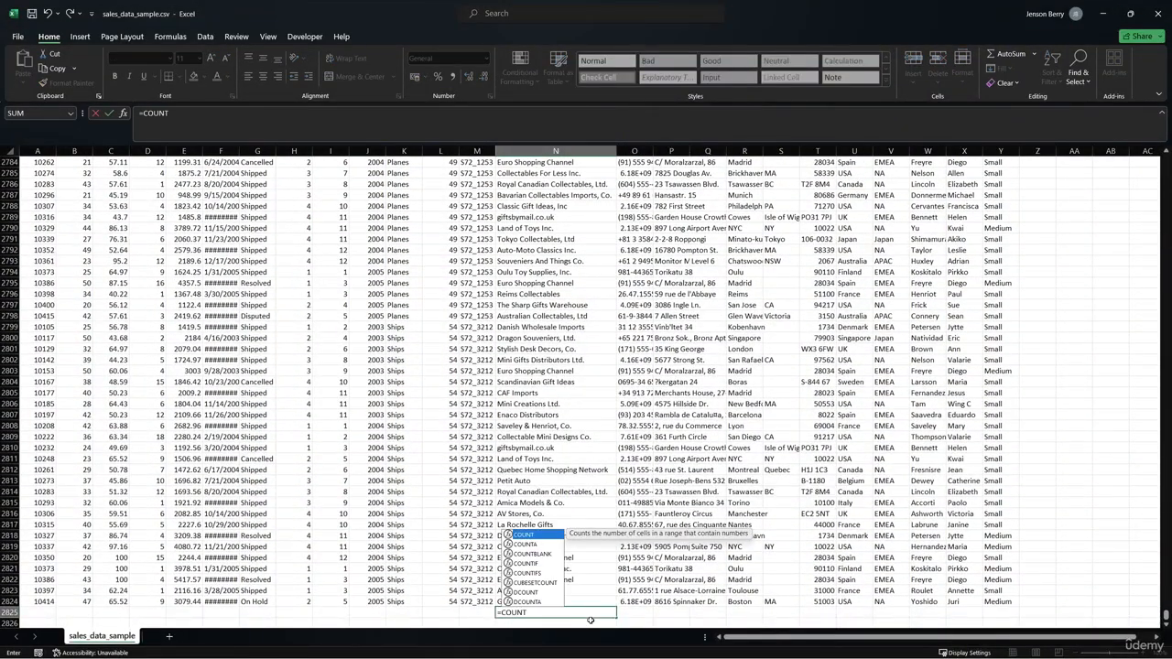
type("IF(")
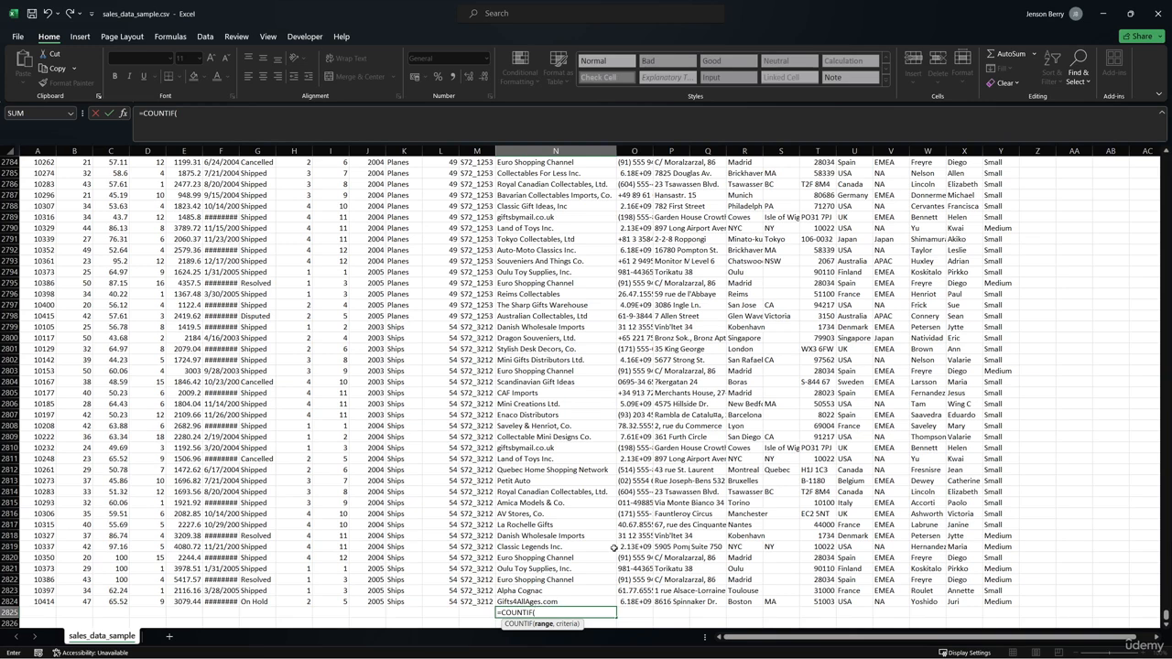
key("Up")
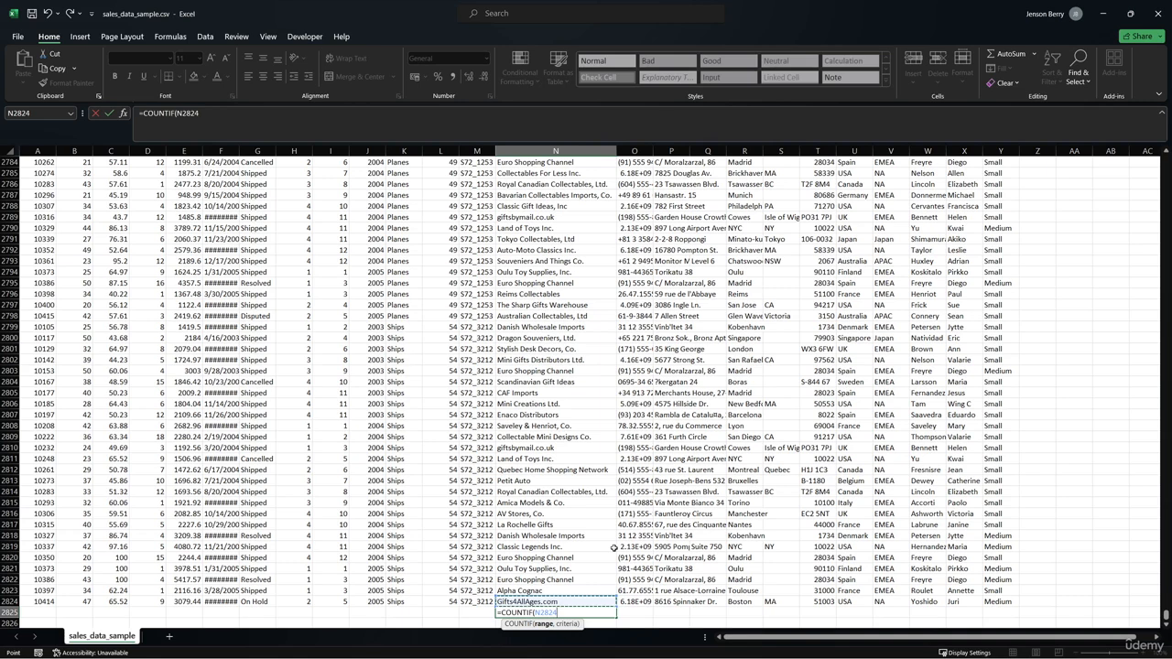
key("ctrl+shift+Up")
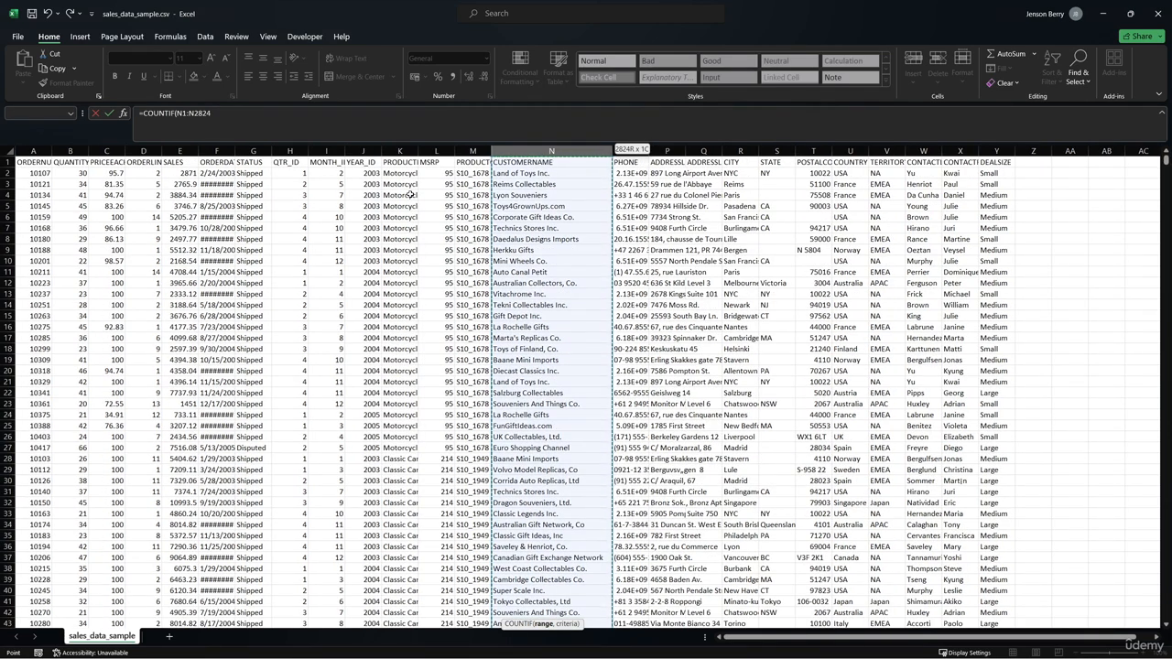
- Set the COUNTIF criterion to "Land of Toys Inc." and complete the formula
type(",")
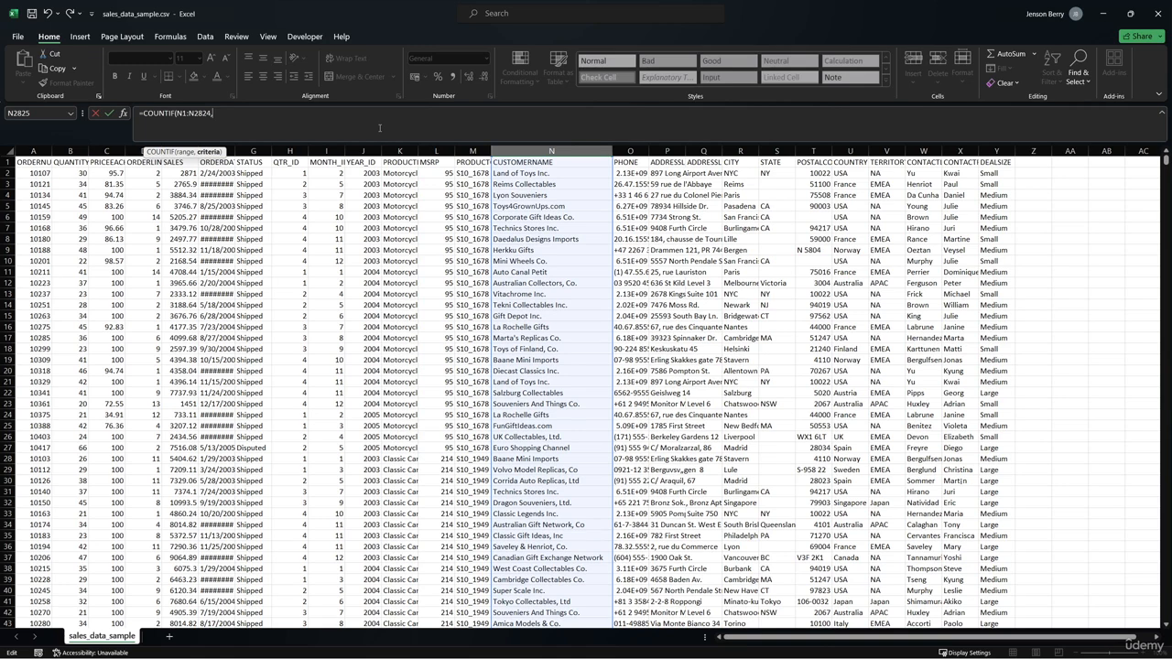
type("\"Land of Toys Inc.\"")
key("Return")
scroll(515, 269, "down", 3)
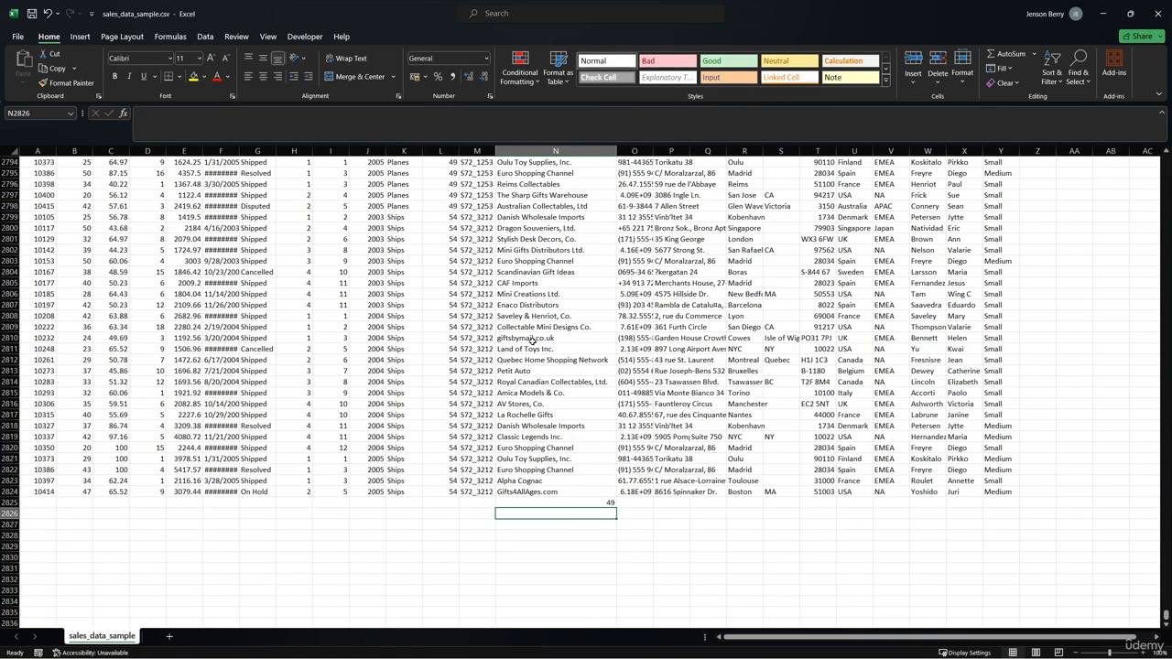
left_click(573, 498)
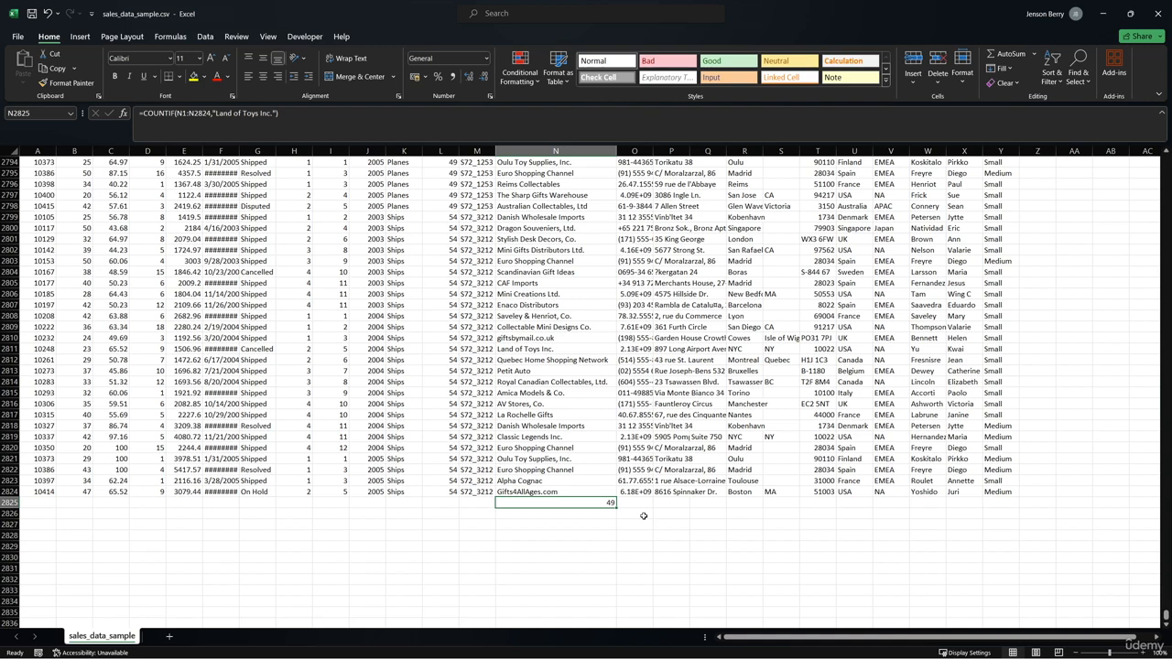
- Check the YEAR_ID column, and start a COUNTIFS formula in O2825 with N1:N2824 as the first criteria range
key("ctrl+Home")
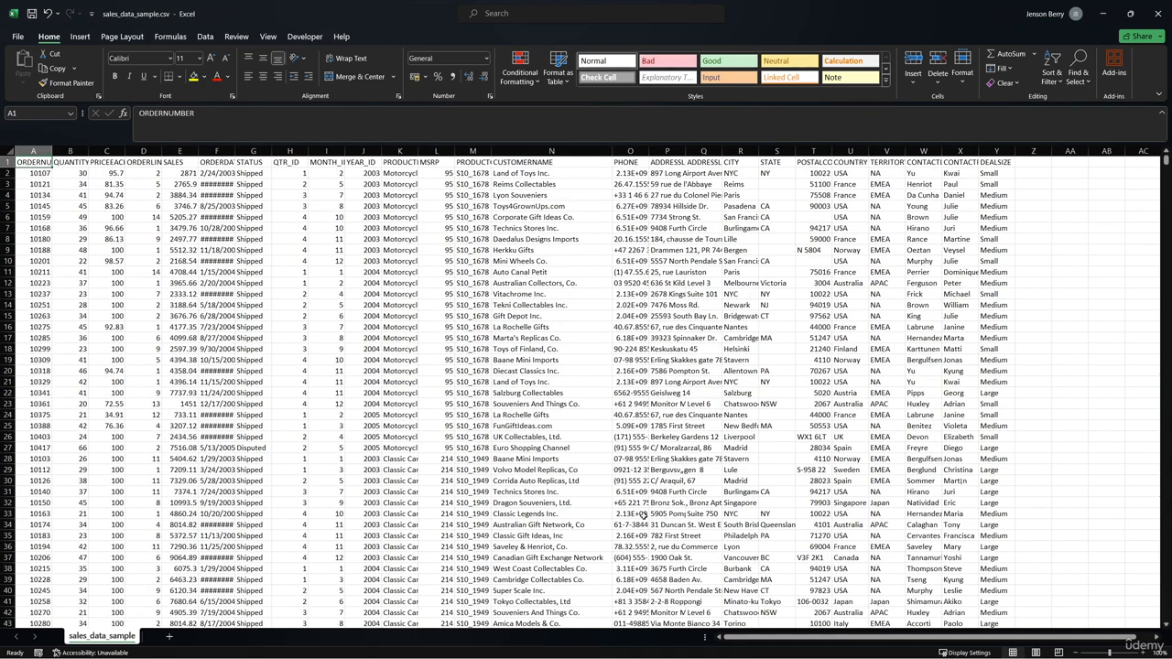
left_click(364, 261)
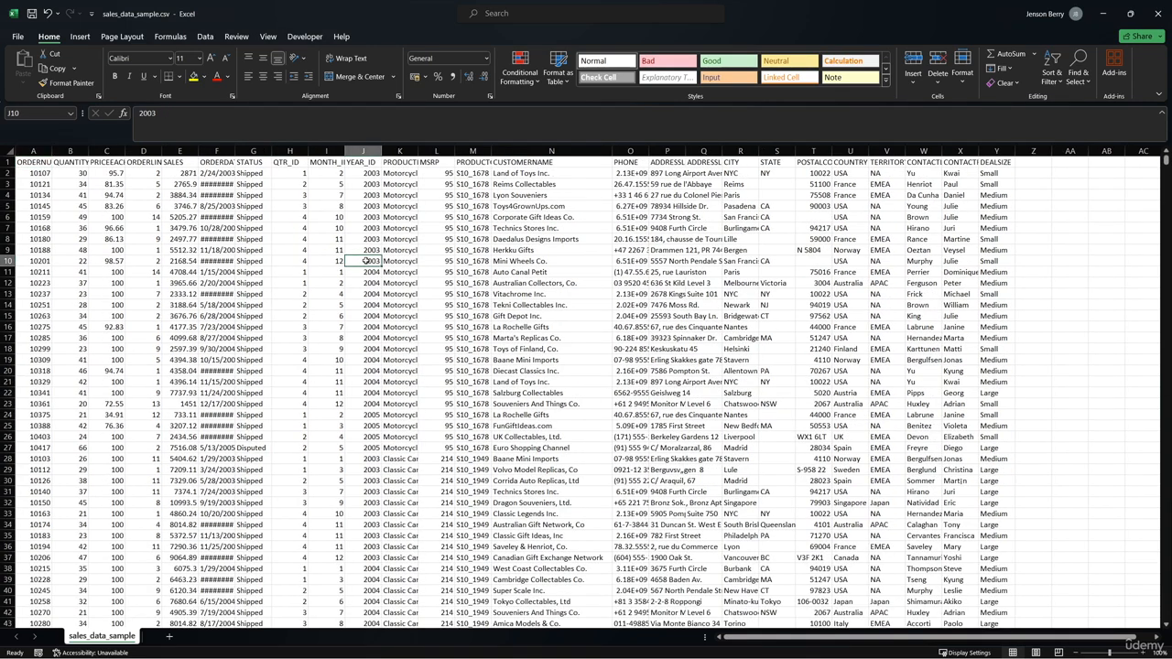
left_click(366, 174)
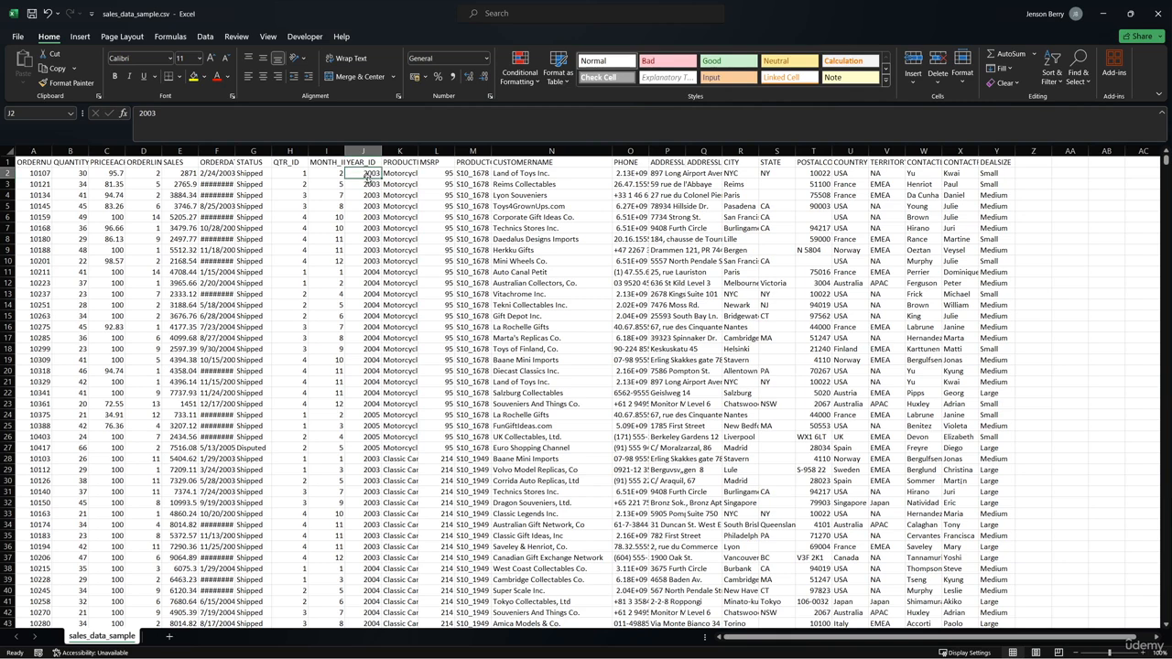
key("ctrl+End")
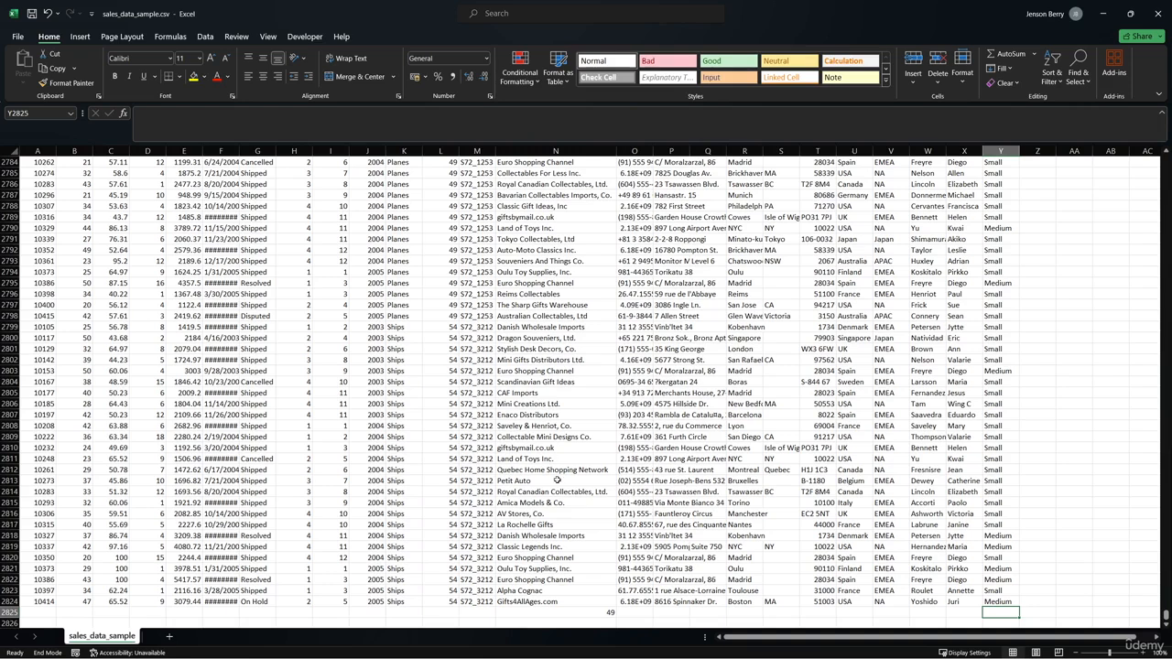
left_click(627, 612)
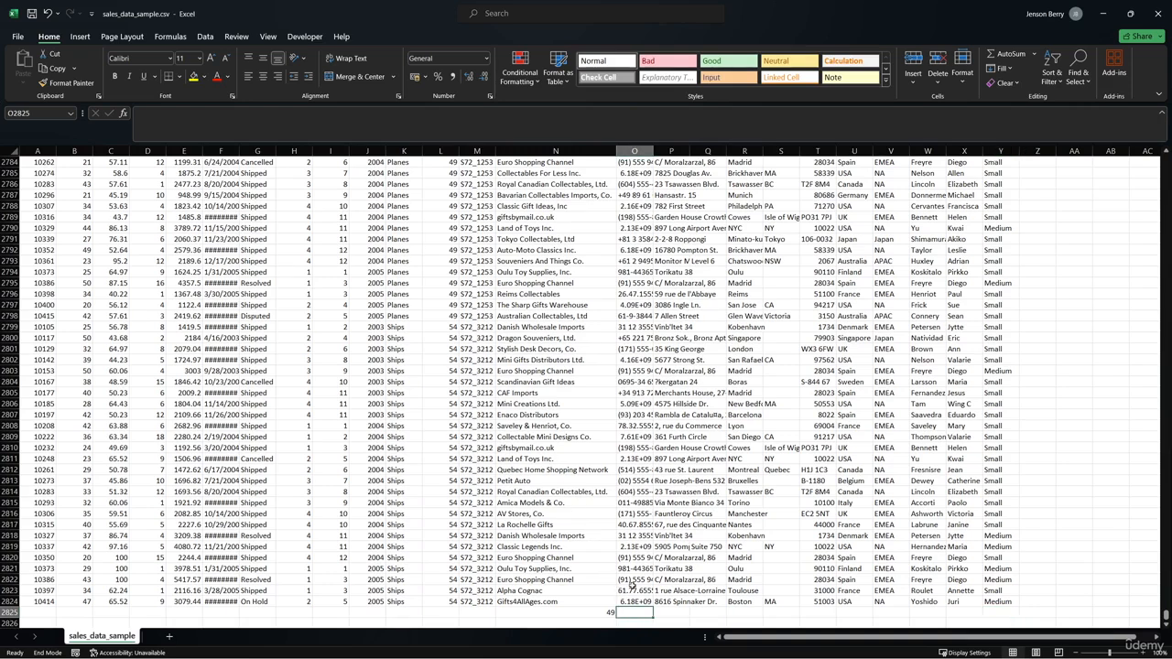
type("=COUNTIF")
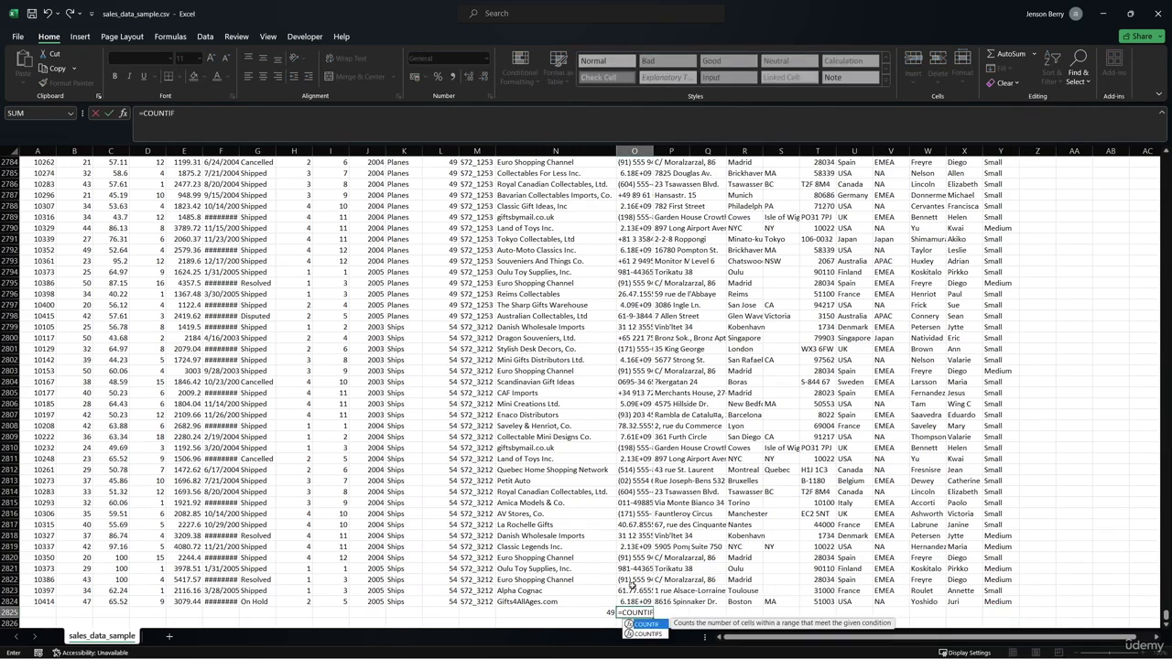
key("Down")
key("Tab")
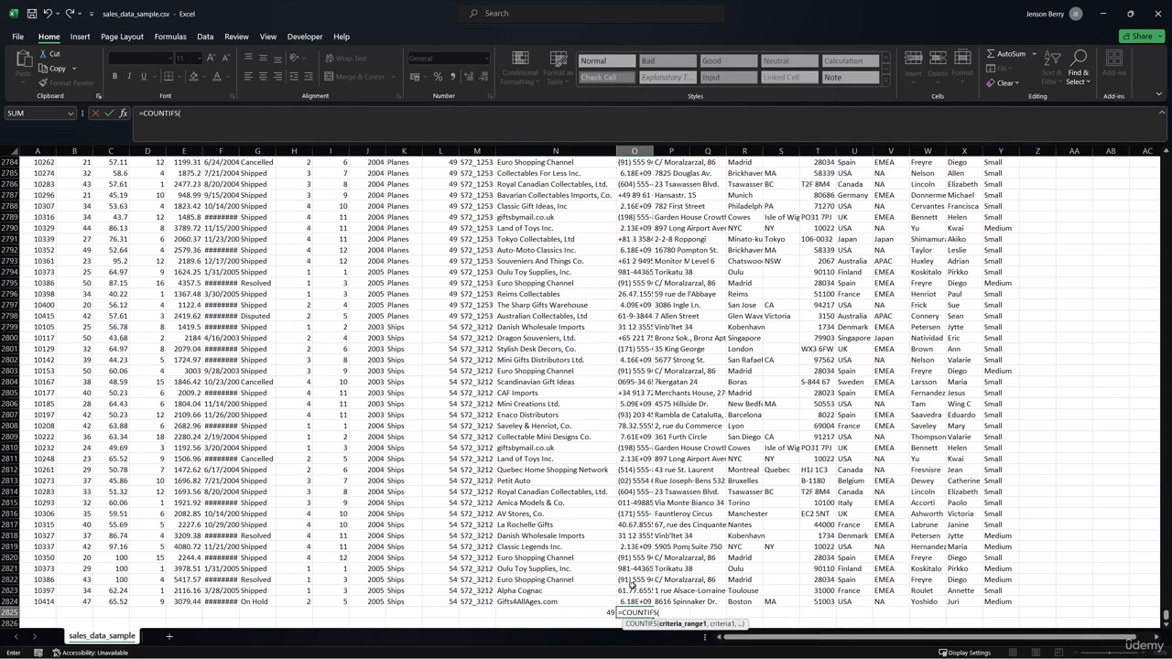
left_click(578, 601)
key("ctrl+shift+Up")
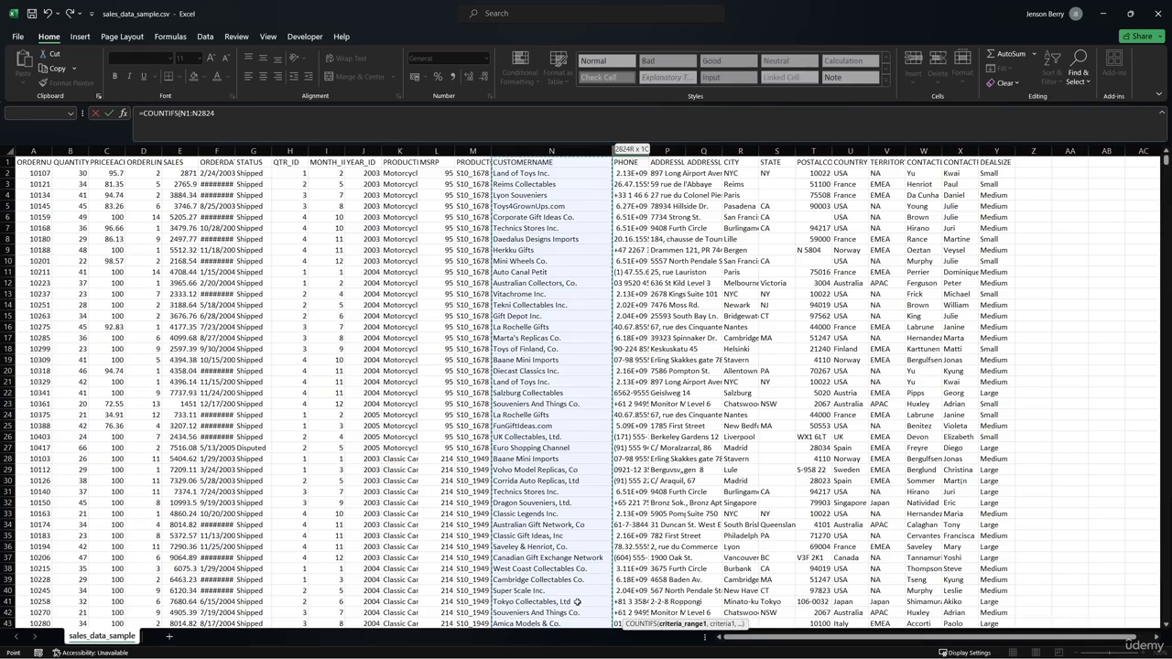
- Complete the COUNTIFS formula with criterion "Land of Toys Inc." and second range J1:J2824 matching 2003
type(",")
left_click(323, 126)
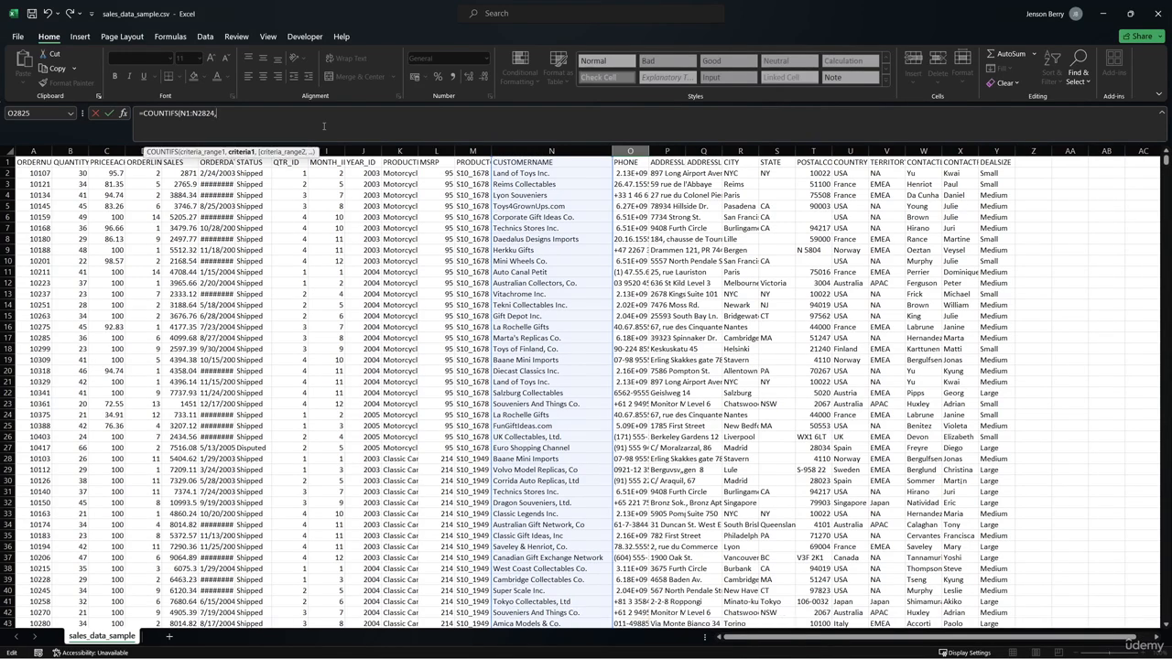
type("\"Land of Toys Inc.\",")
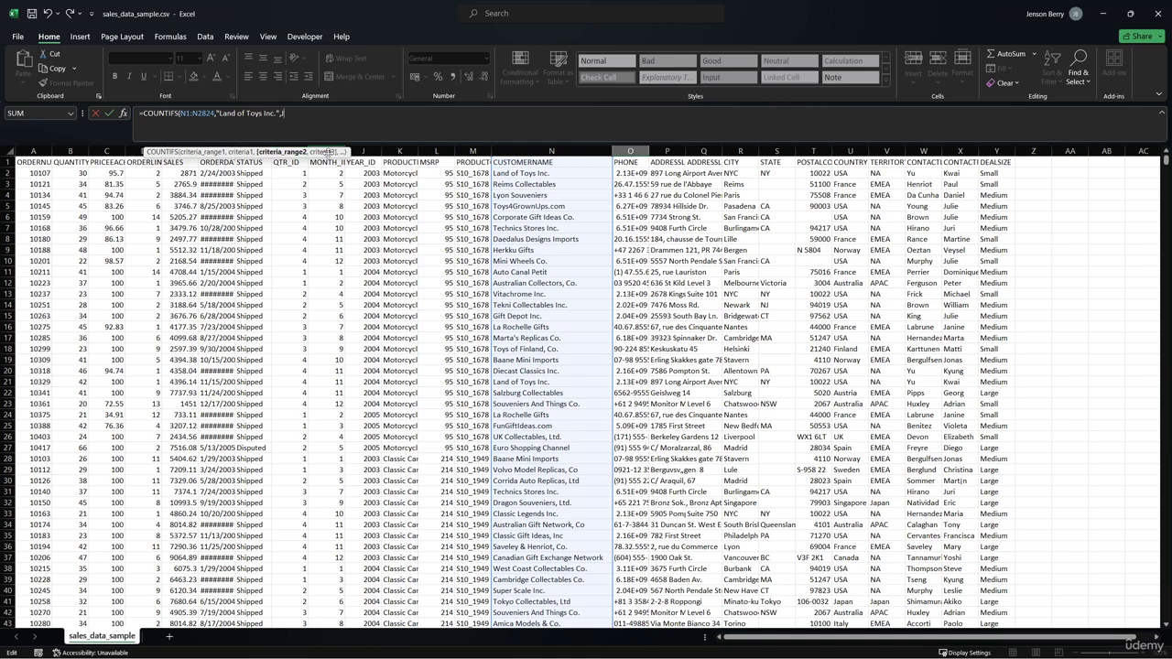
type("J1:J2824")
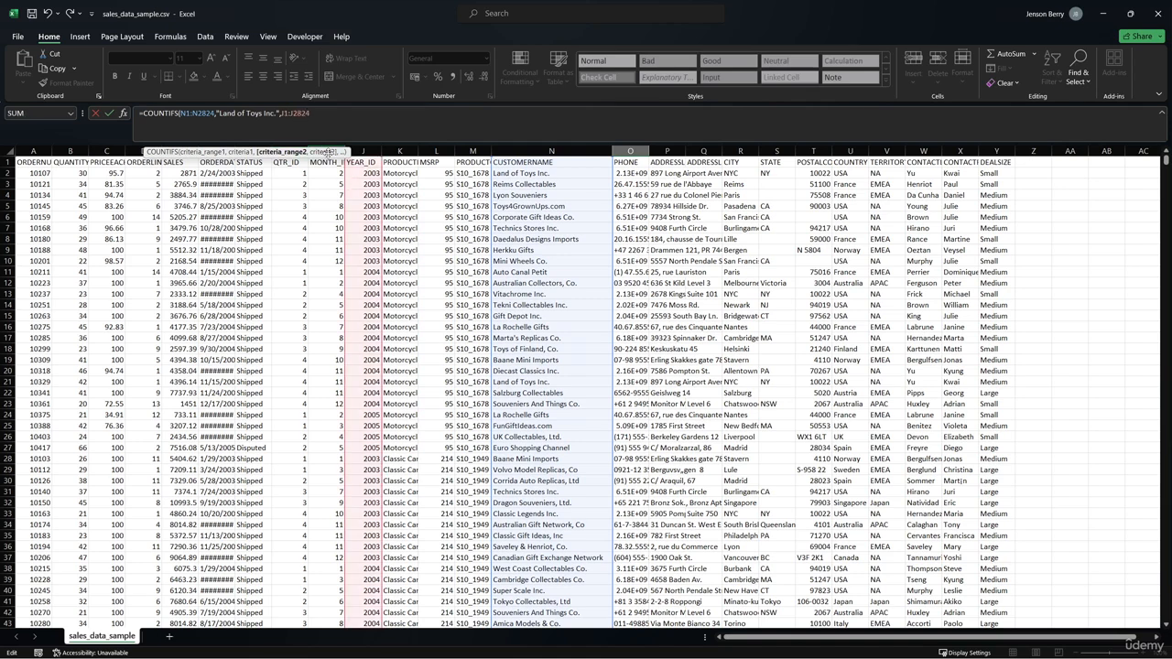
type(",2003")
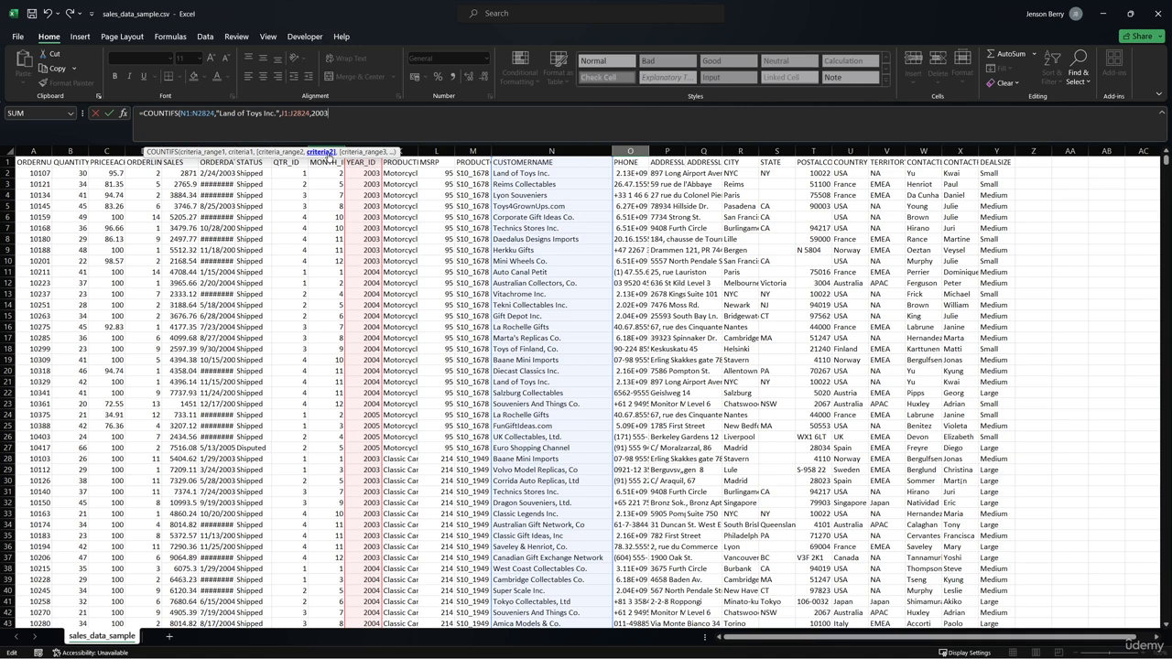
key("Return")
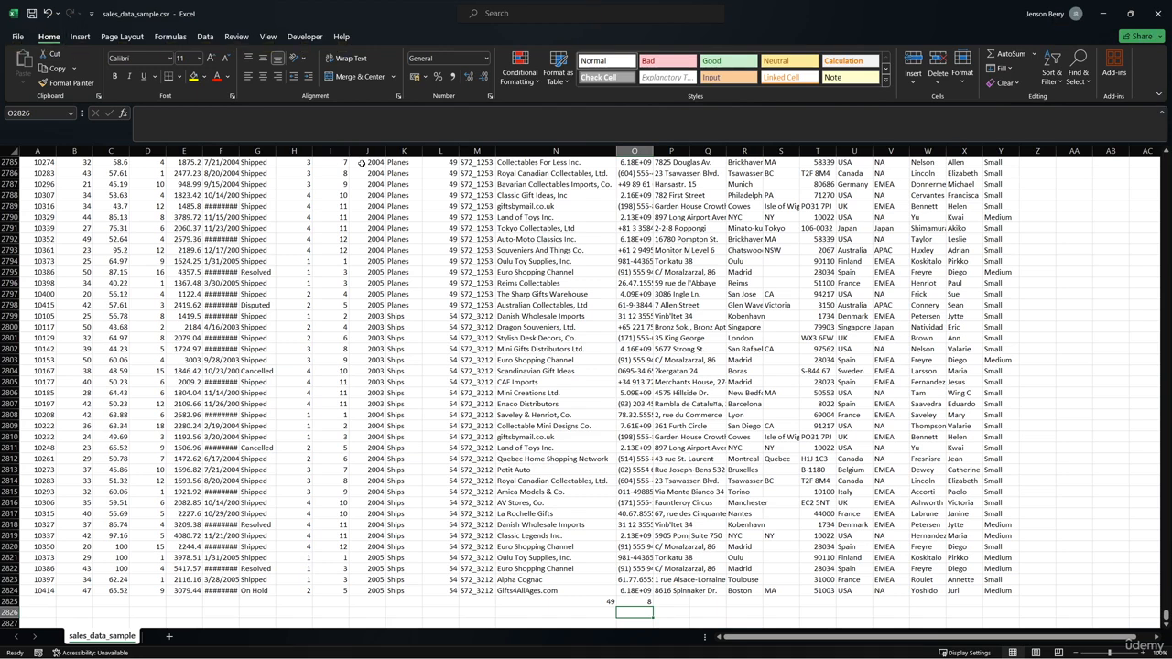
- Change the year criterion in the O2825 COUNTIFS formula to 2004
left_click(624, 602)
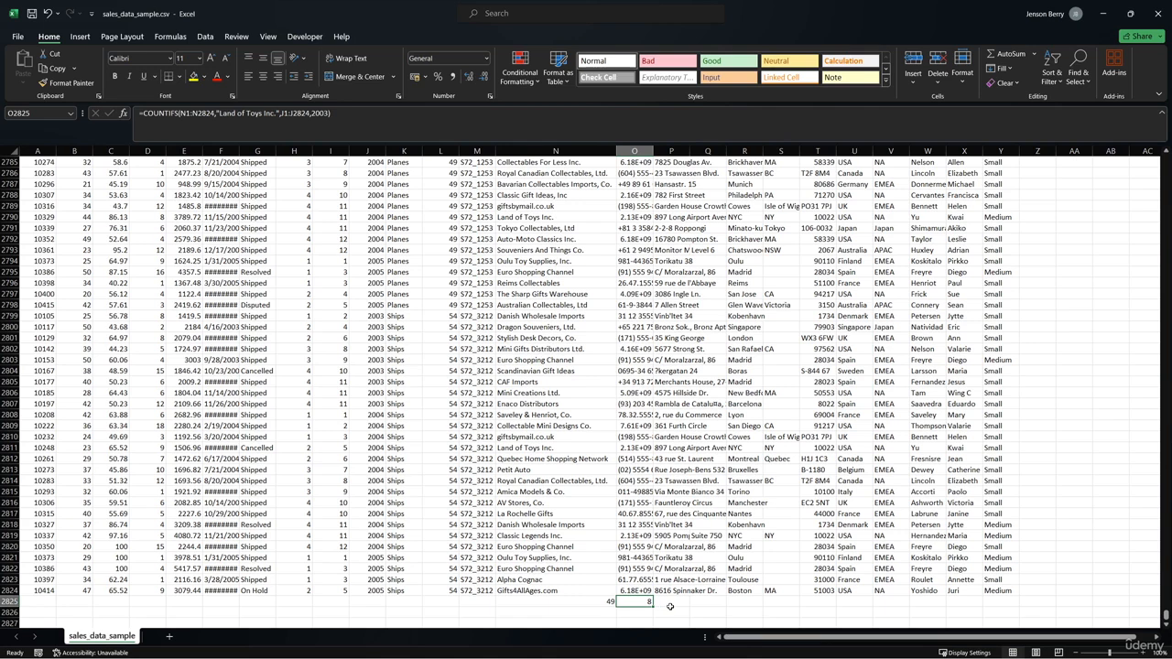
left_click(329, 117)
key("BackSpace")
type("4")
key("Return")
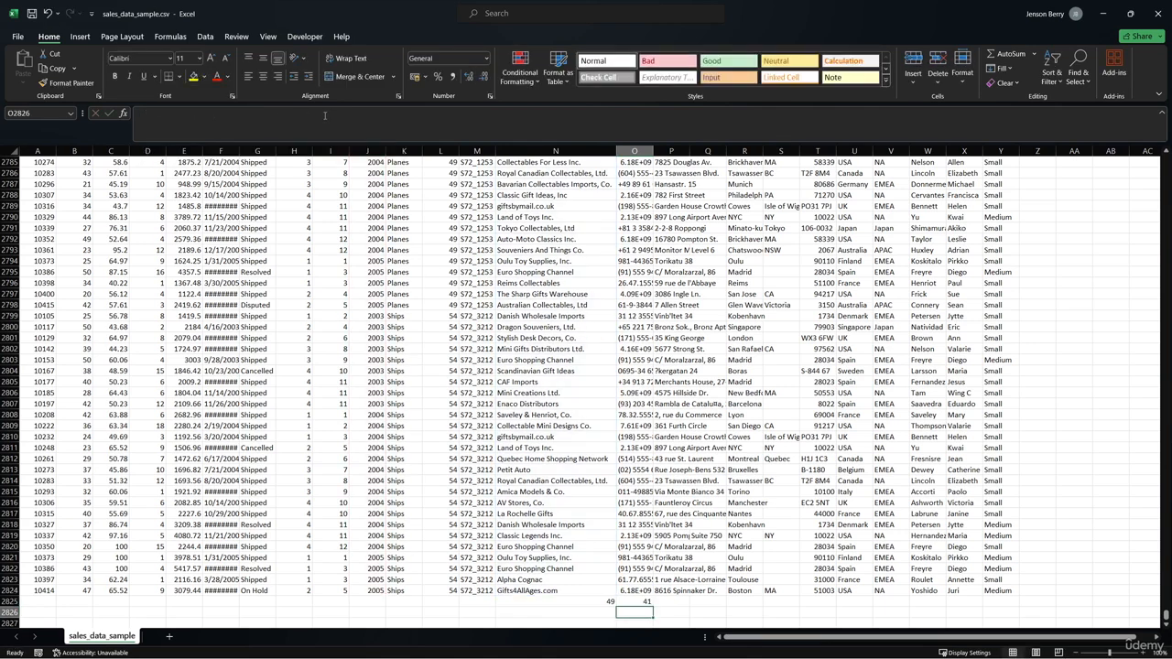
left_click(635, 601)
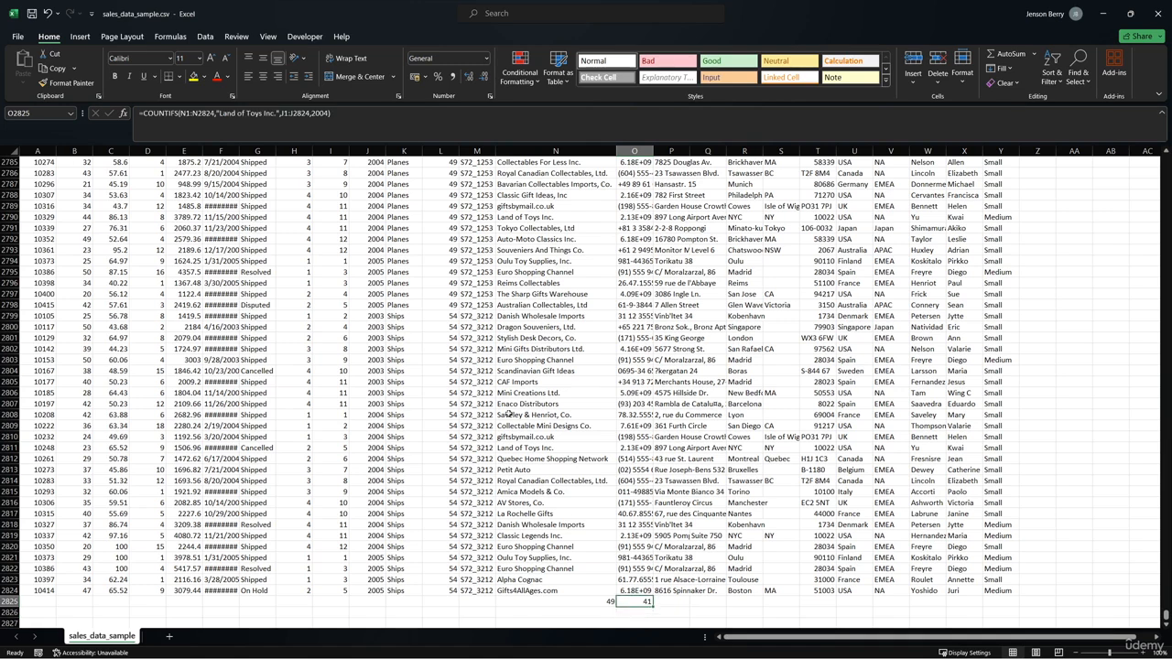
key("F2")
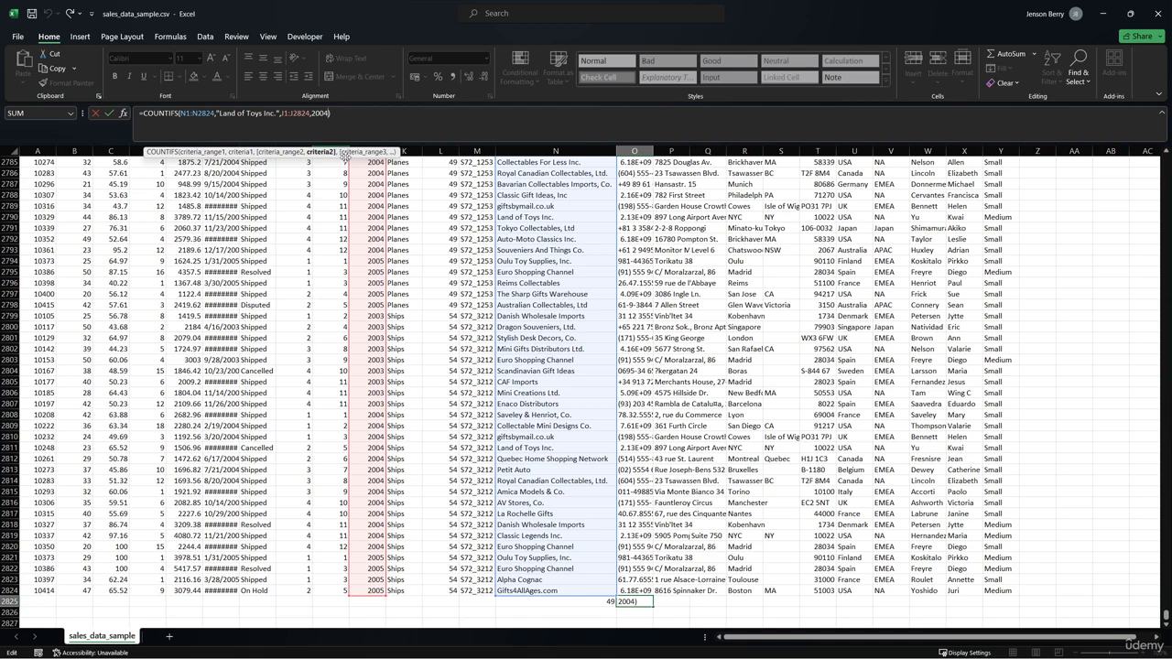
type(",")
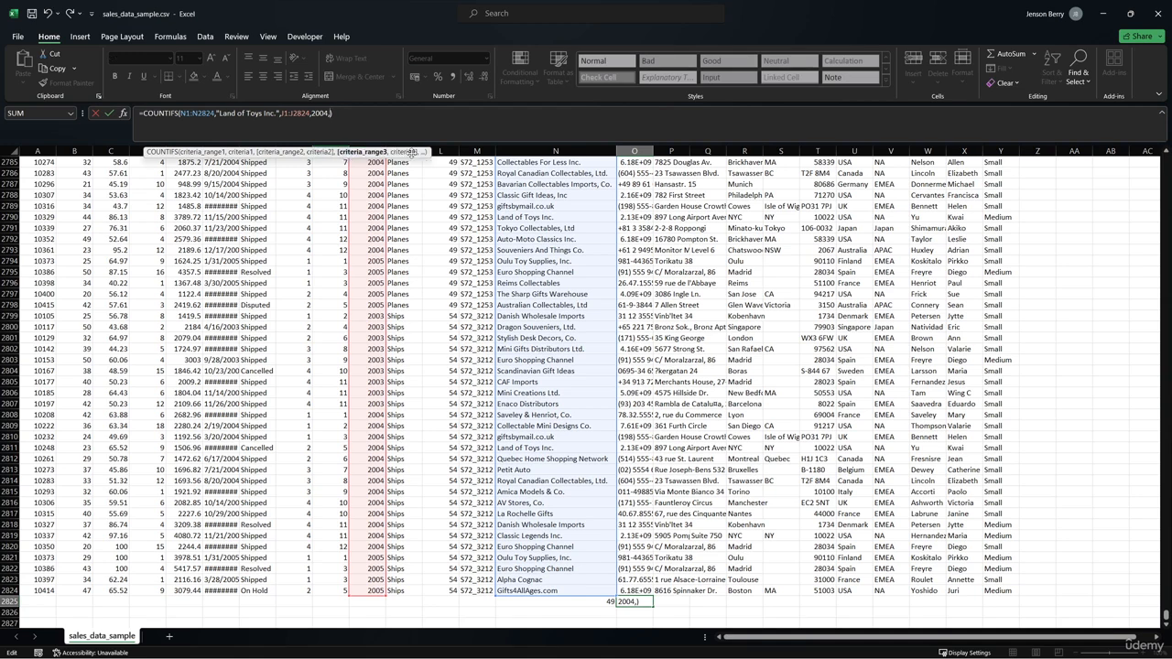
key("BackSpace")
key("ctrl+Return")
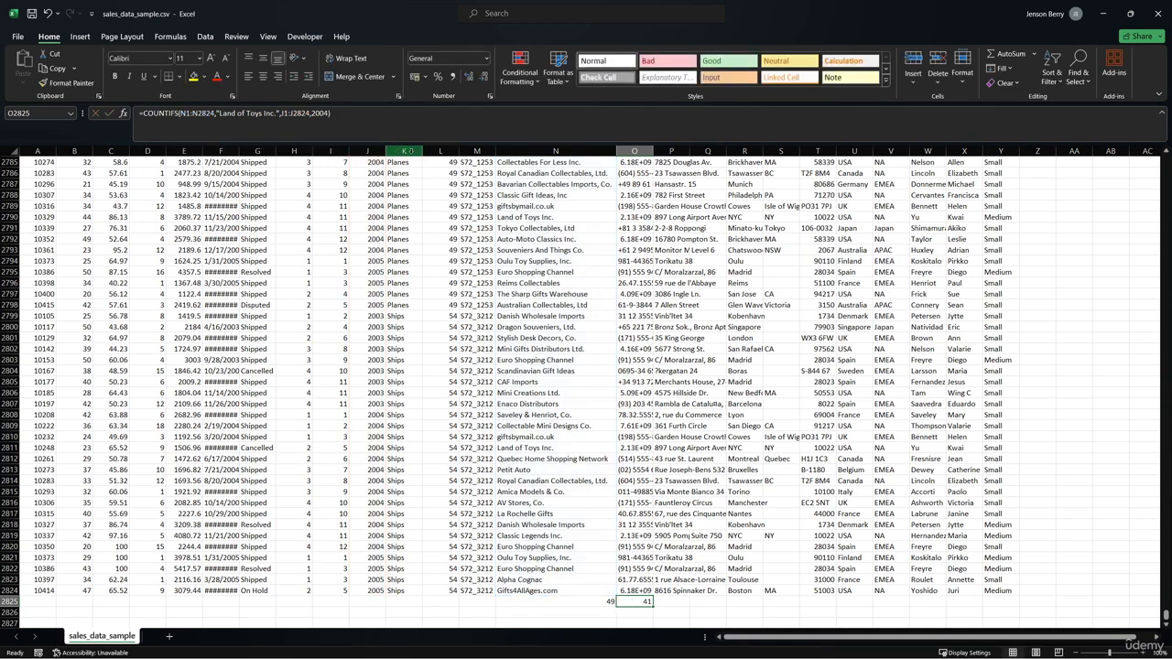
- Enter the empty-text formula ="" in AA16, to the side of the sales data, and select AA15
key("ctrl+Home")
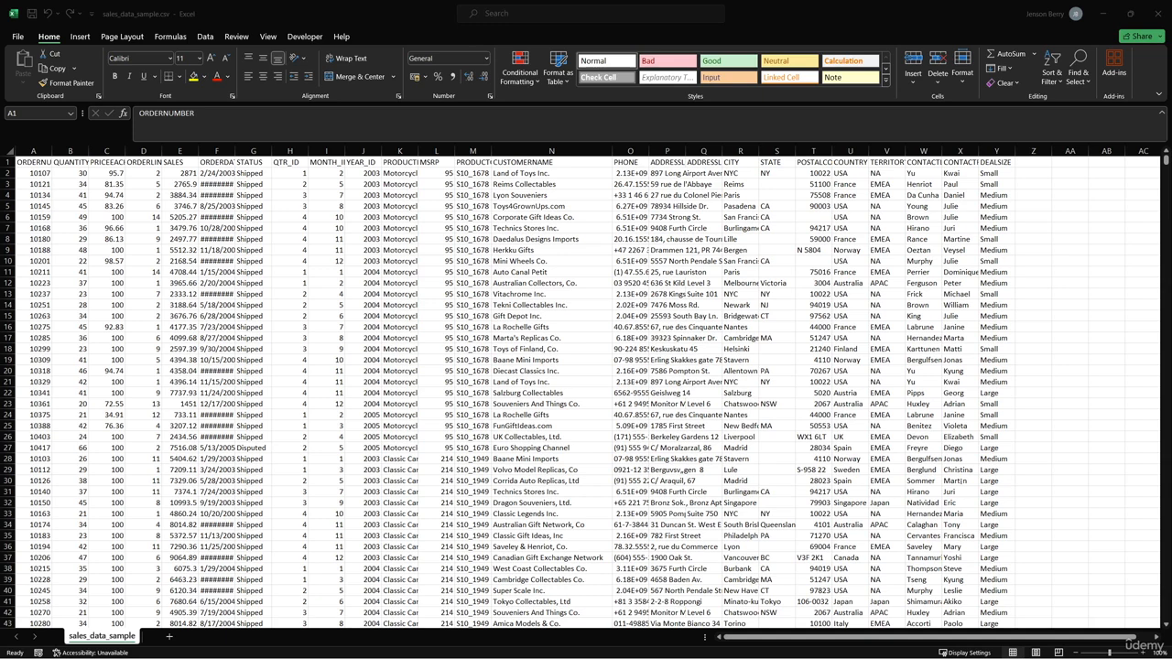
left_click(1062, 327)
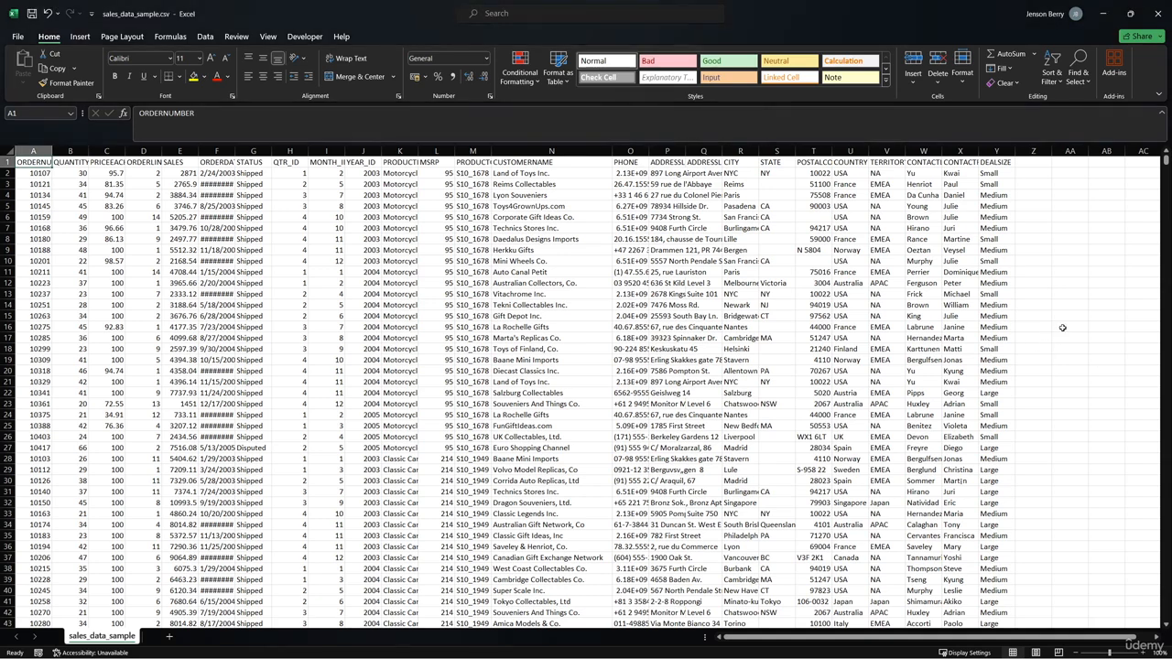
left_click(900, 112)
type("=\"\"")
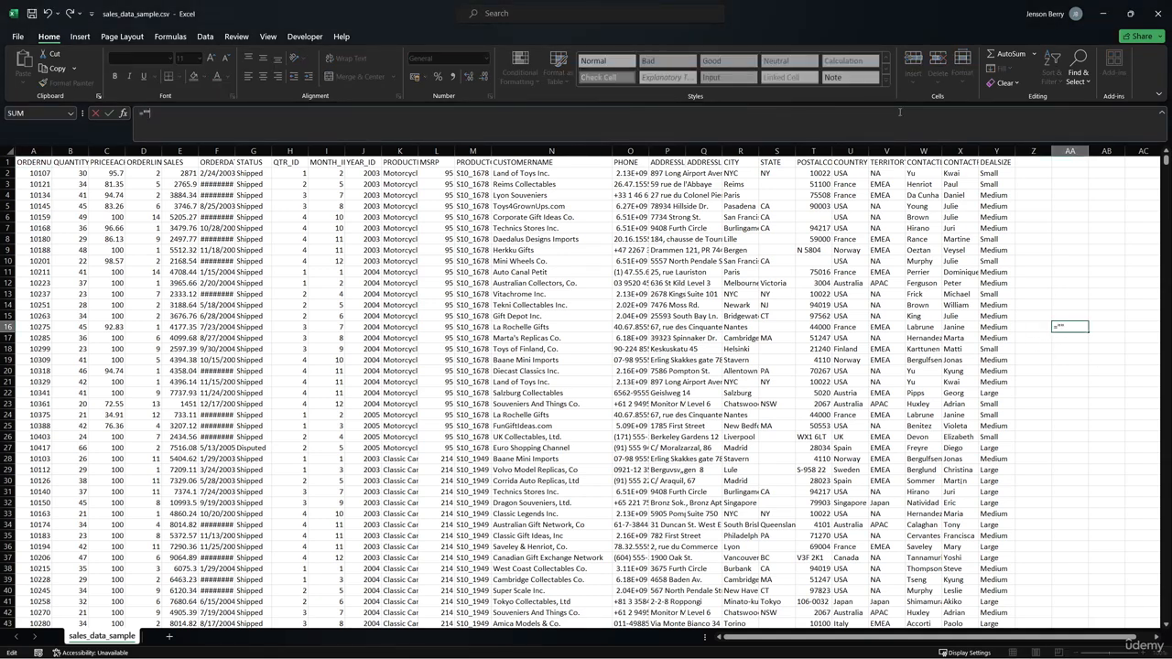
key("Return")
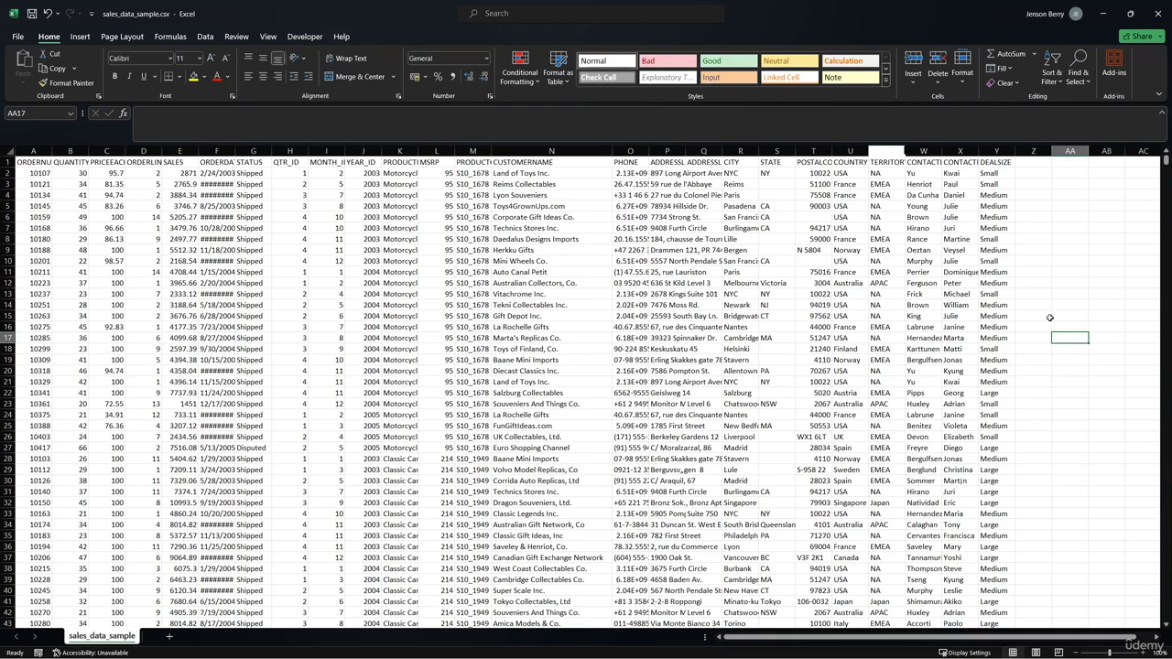
left_click(1052, 319)
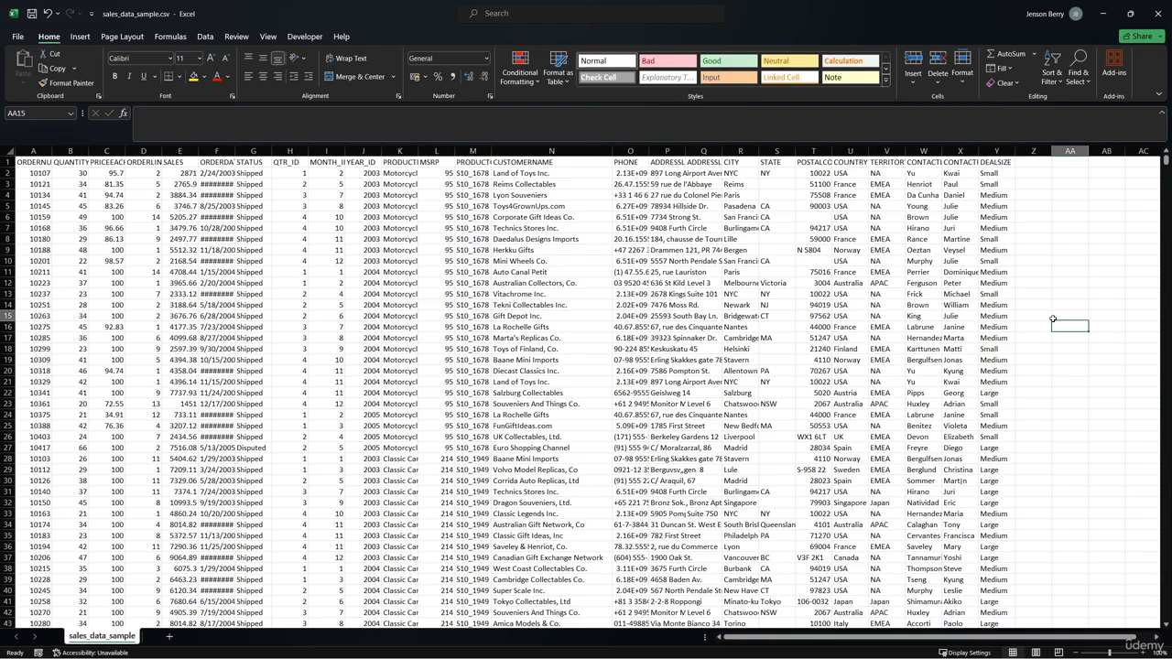
- Check the STATE column for blanks, and count its non-empty cells in AA3 with a COUNTA formula over S:S
left_click(776, 162)
scroll(774, 402, "down", 8)
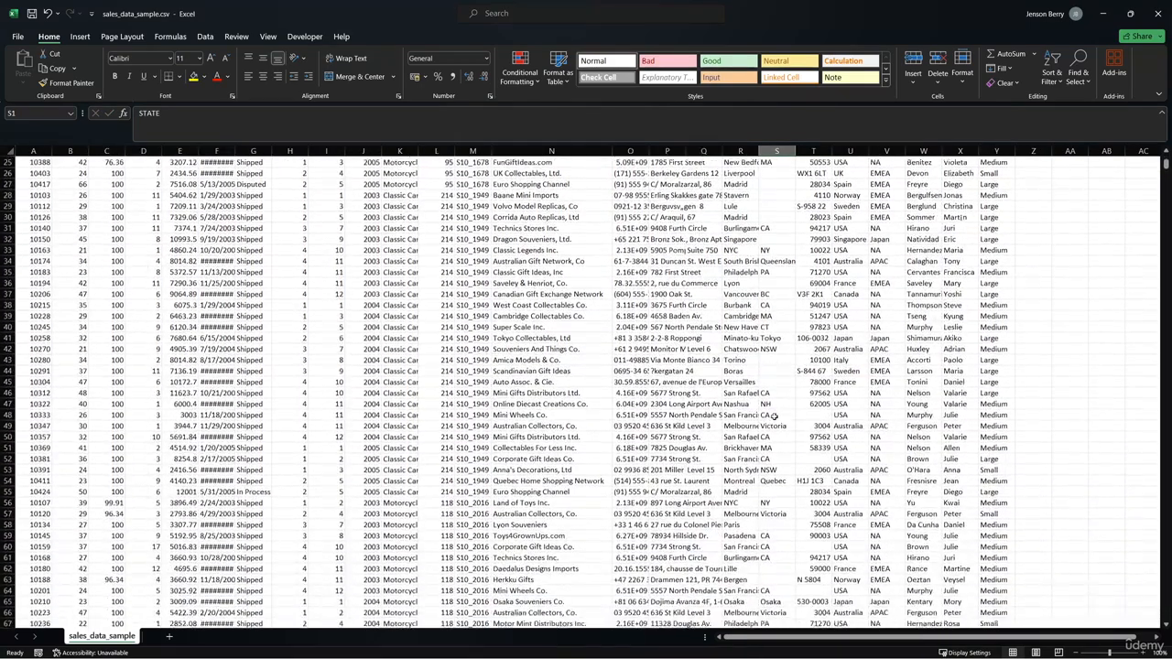
scroll(773, 417, "up", 8)
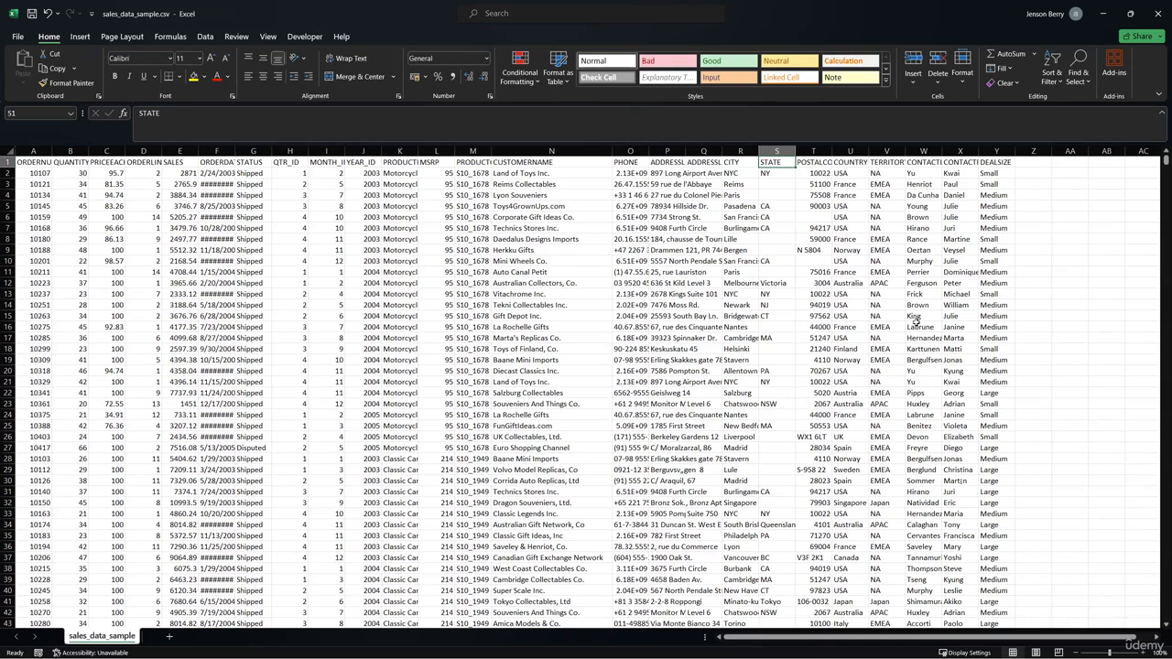
left_click(1065, 186)
type("=CO")
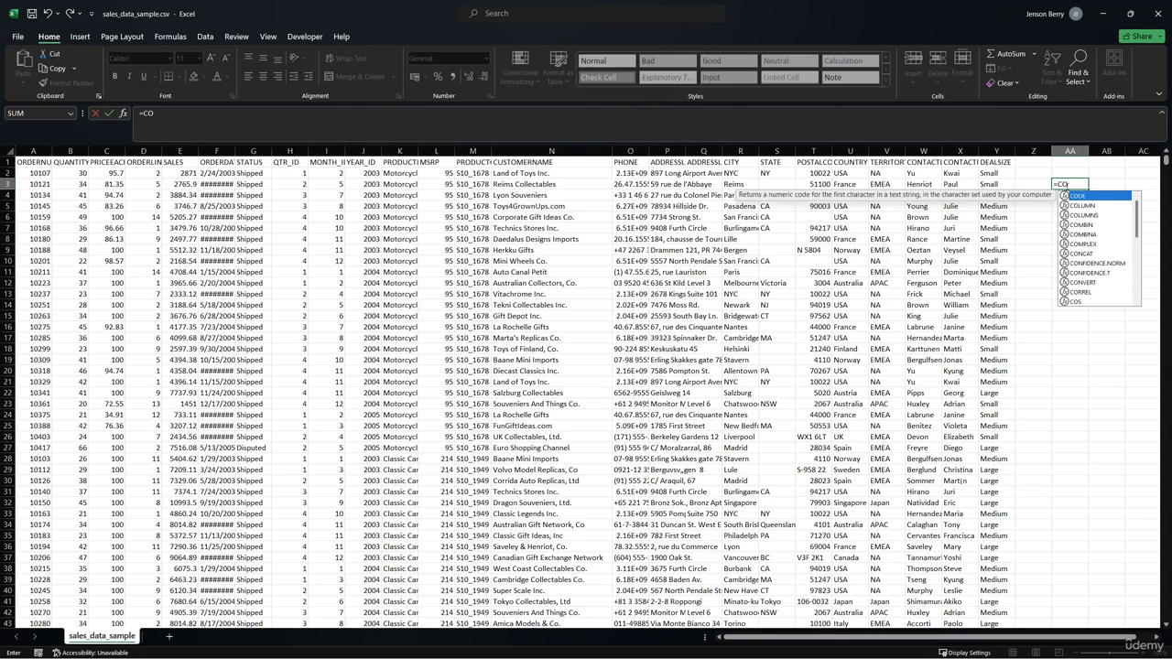
type("UNTA(S:S")
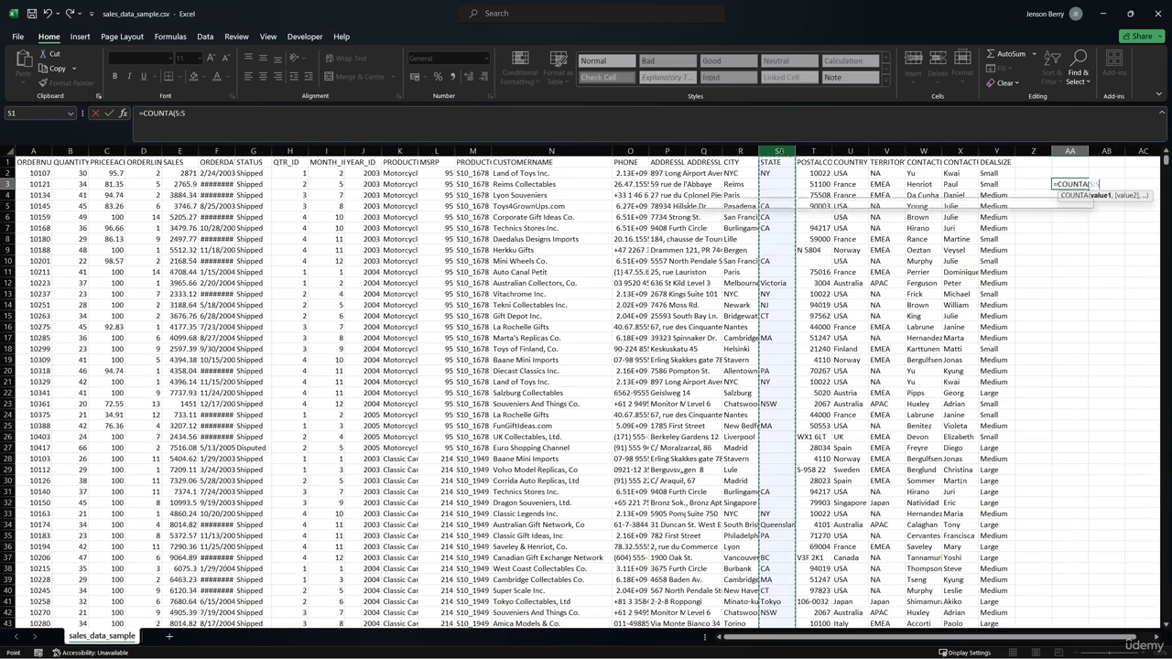
left_click(778, 152)
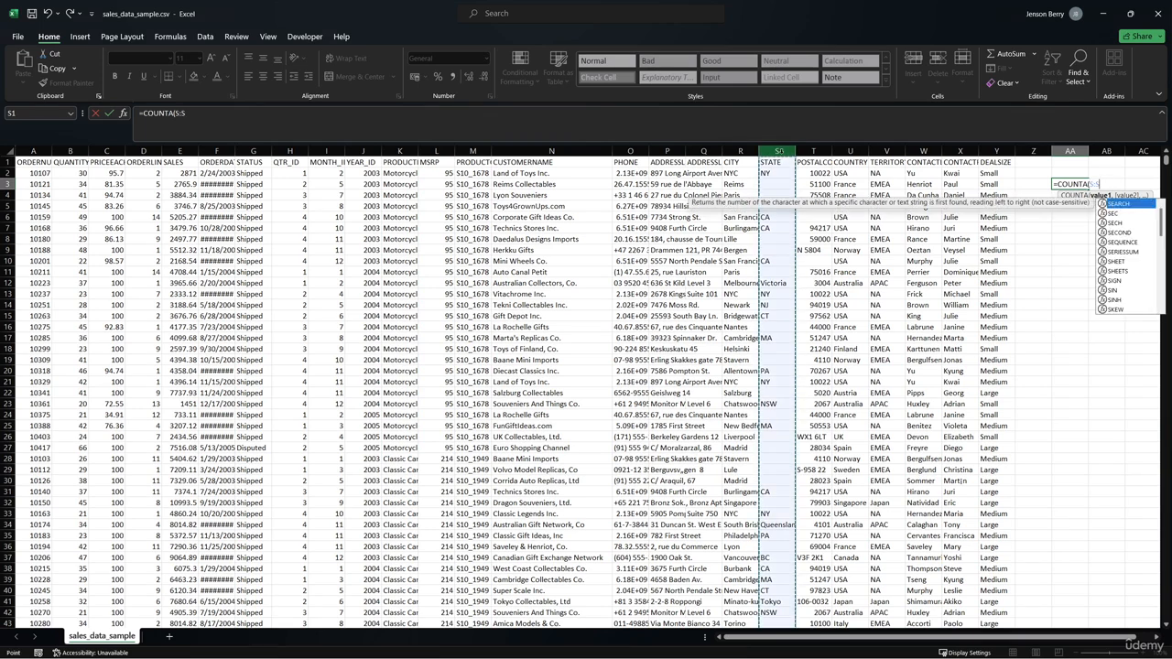
key("Return")
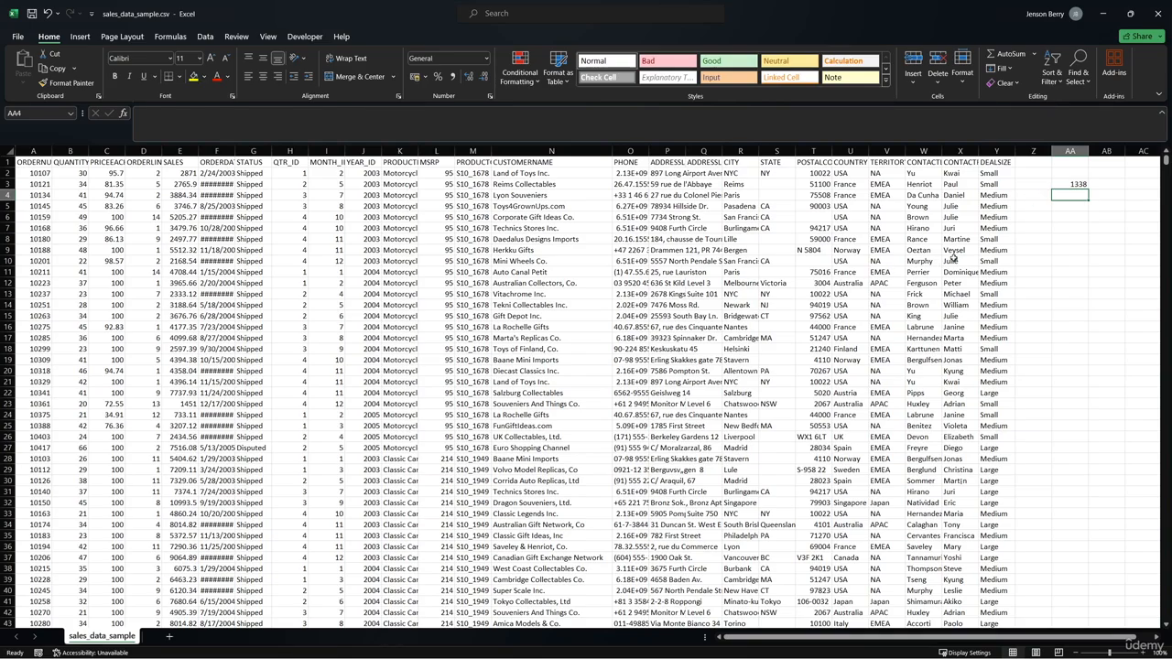
- Check the last row number of the sales data and return to cell A1
left_click_drag(1164, 163, 1113, 622)
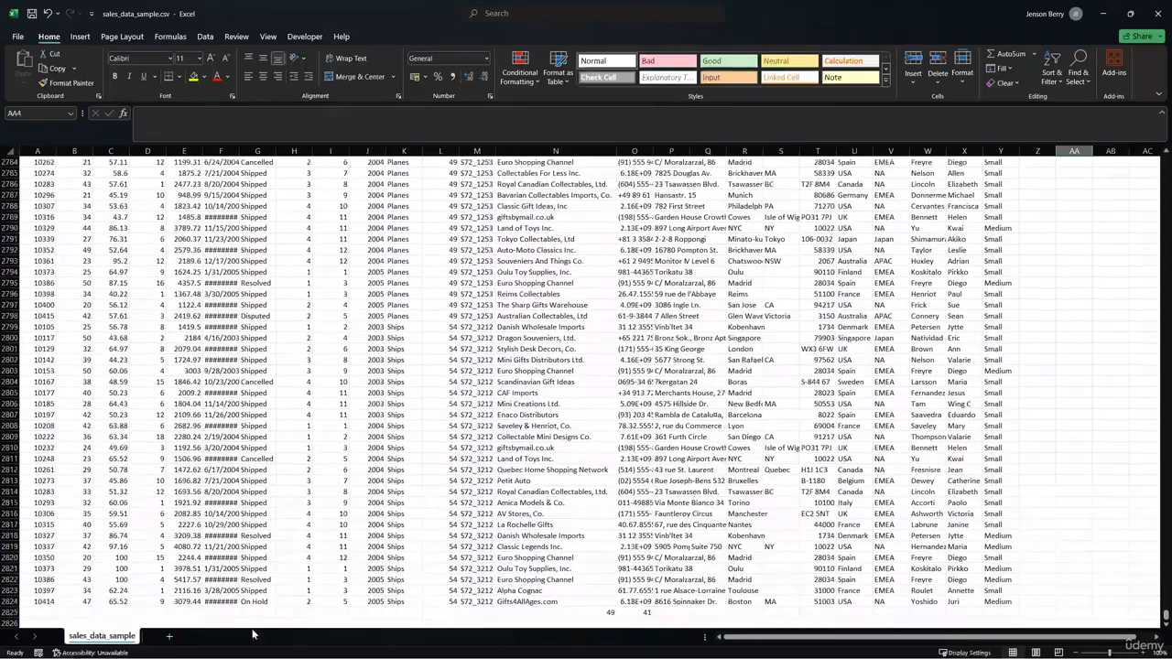
left_click(9, 602)
left_click(23, 613)
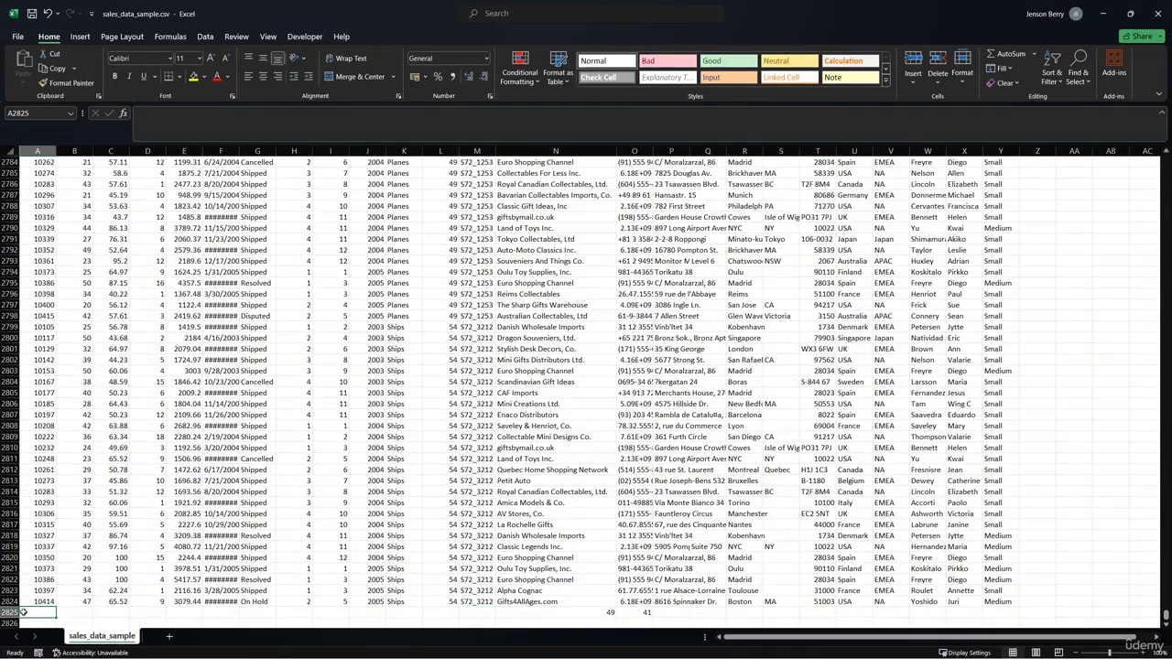
key("ctrl+Home")
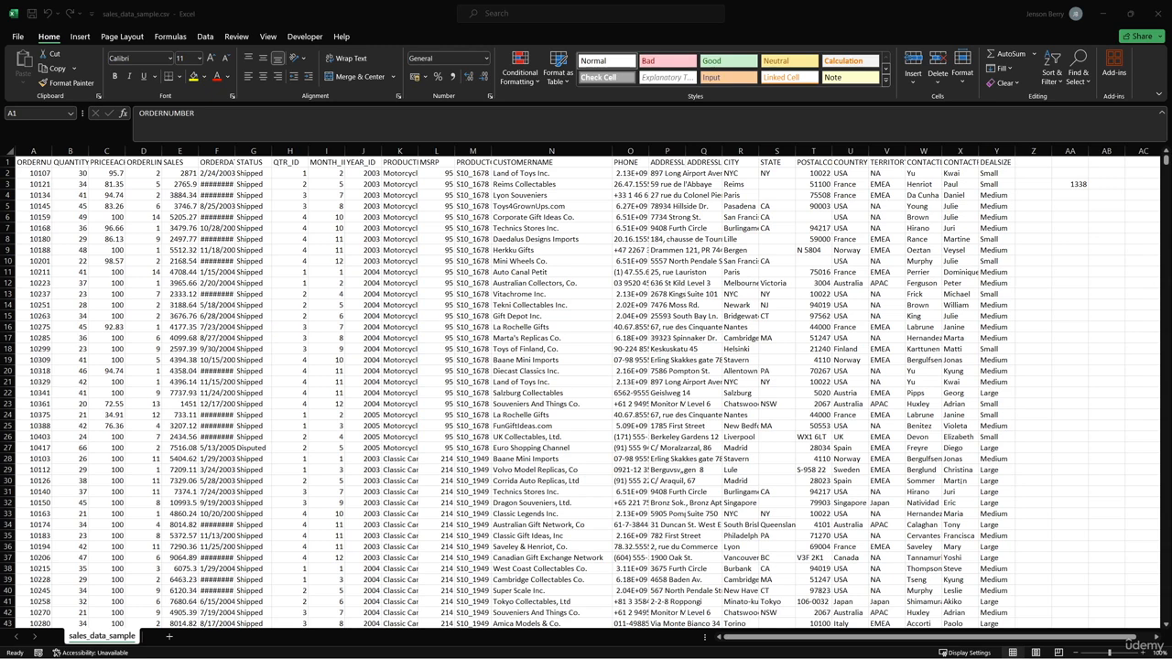
- Auto-fit column K to its PRODUCTLINE entries, and check the SALES column
left_click(402, 163)
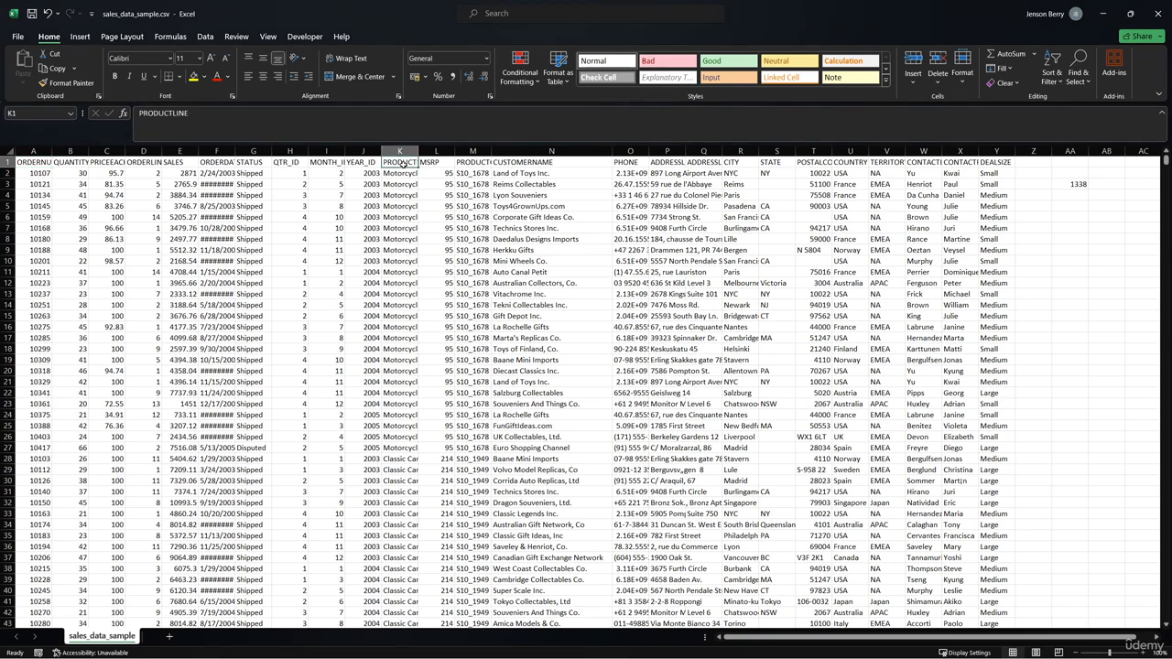
double_click(417, 150)
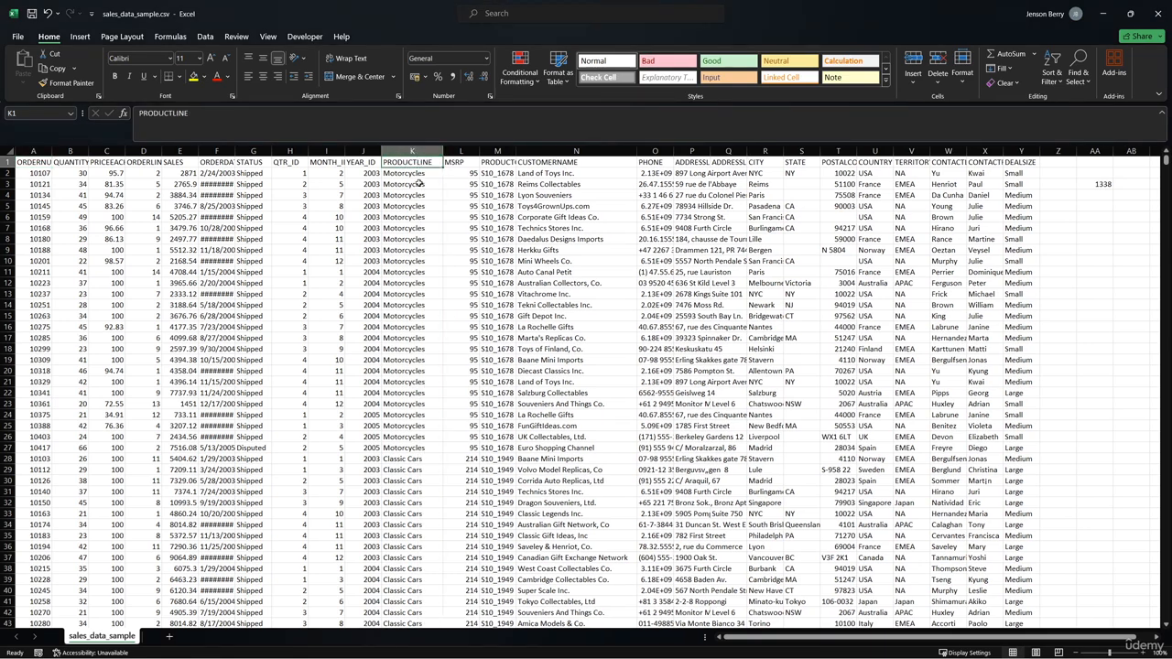
left_click(420, 185)
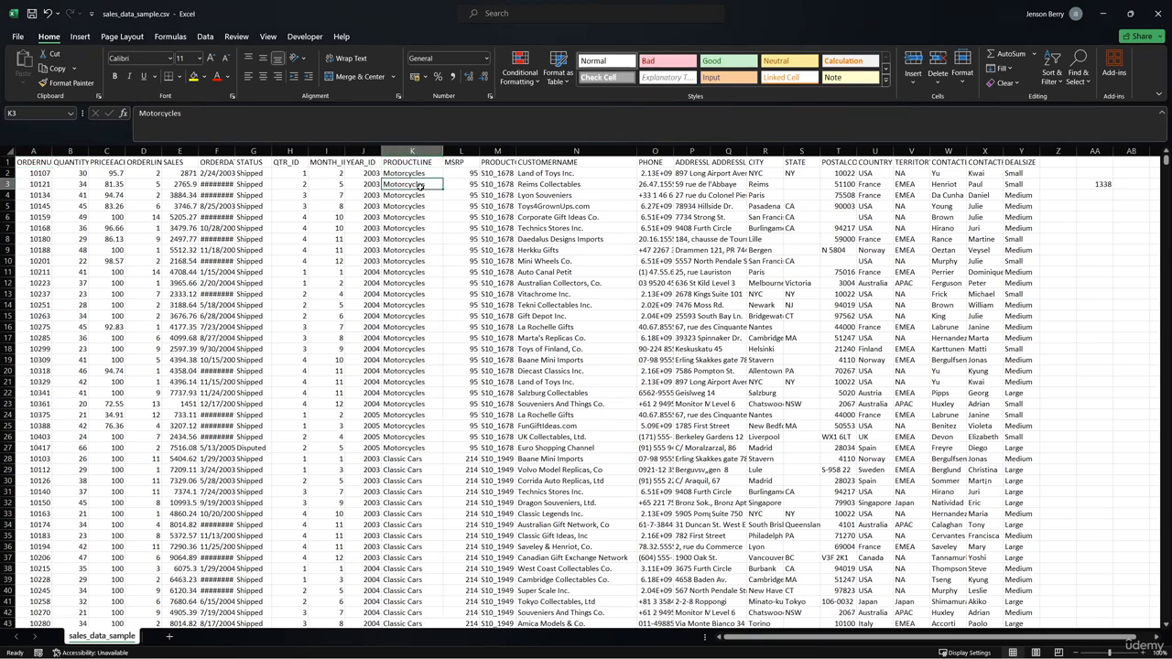
left_click(182, 162)
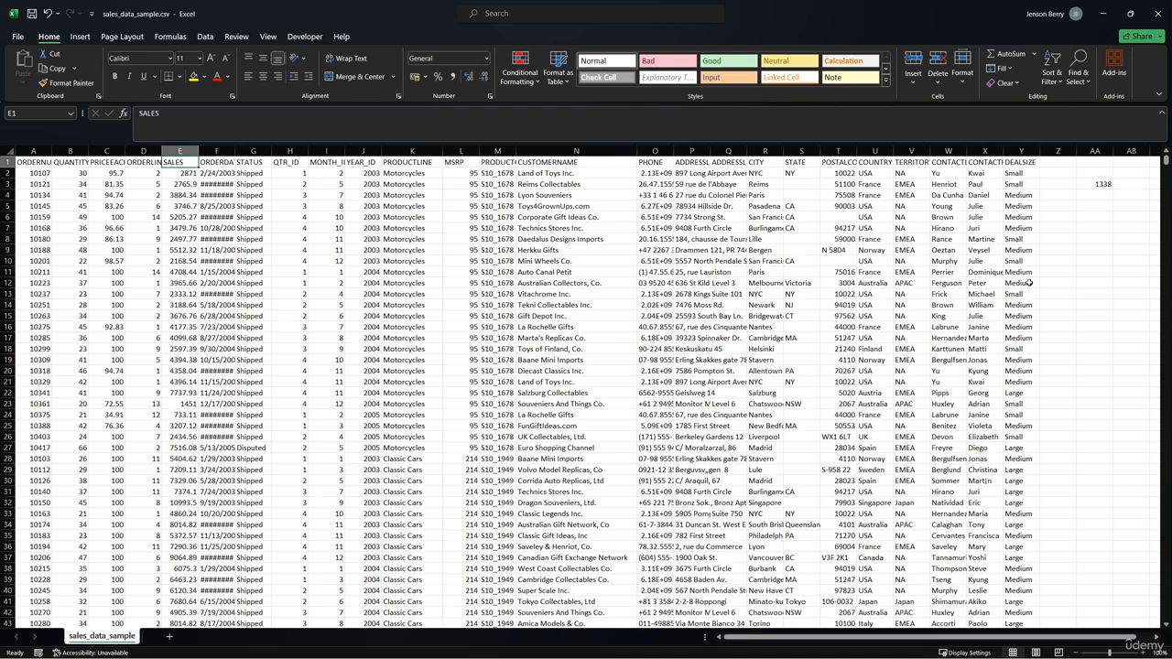
left_click(1095, 272)
type("=")
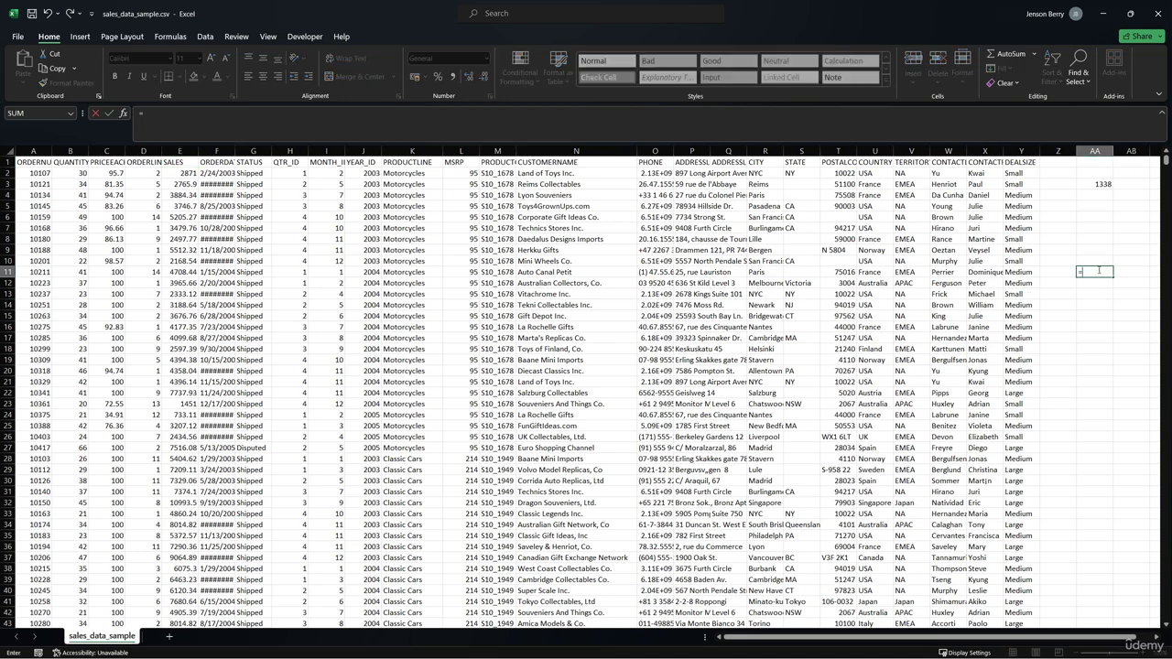
type("SUM(E:E")
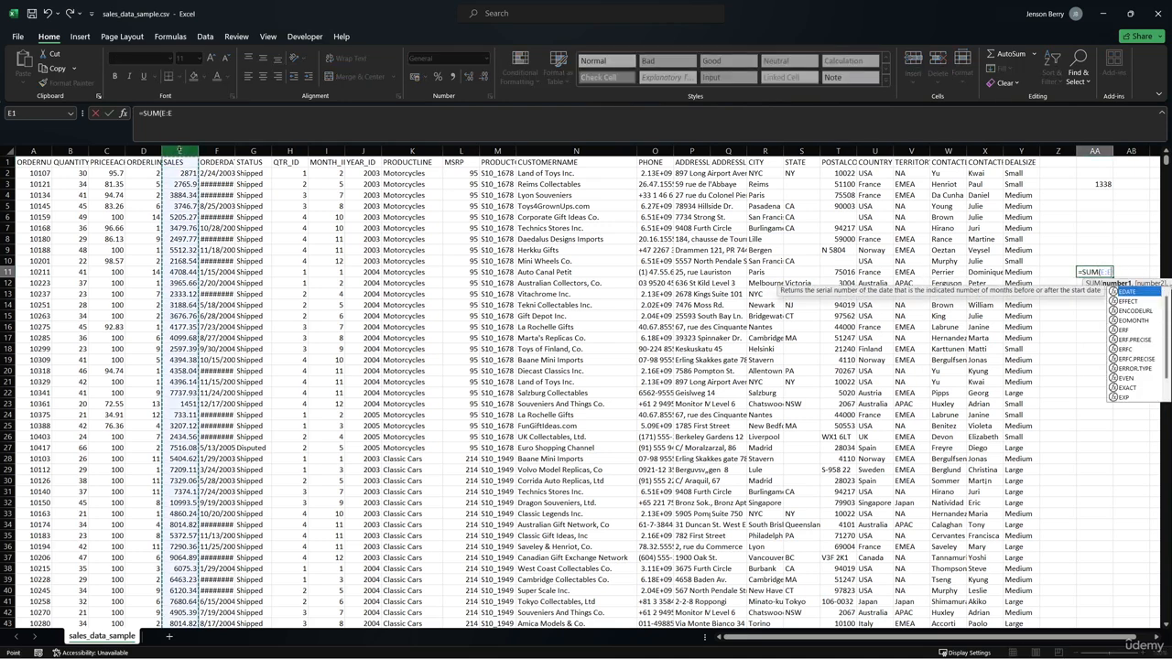
key("Escape")
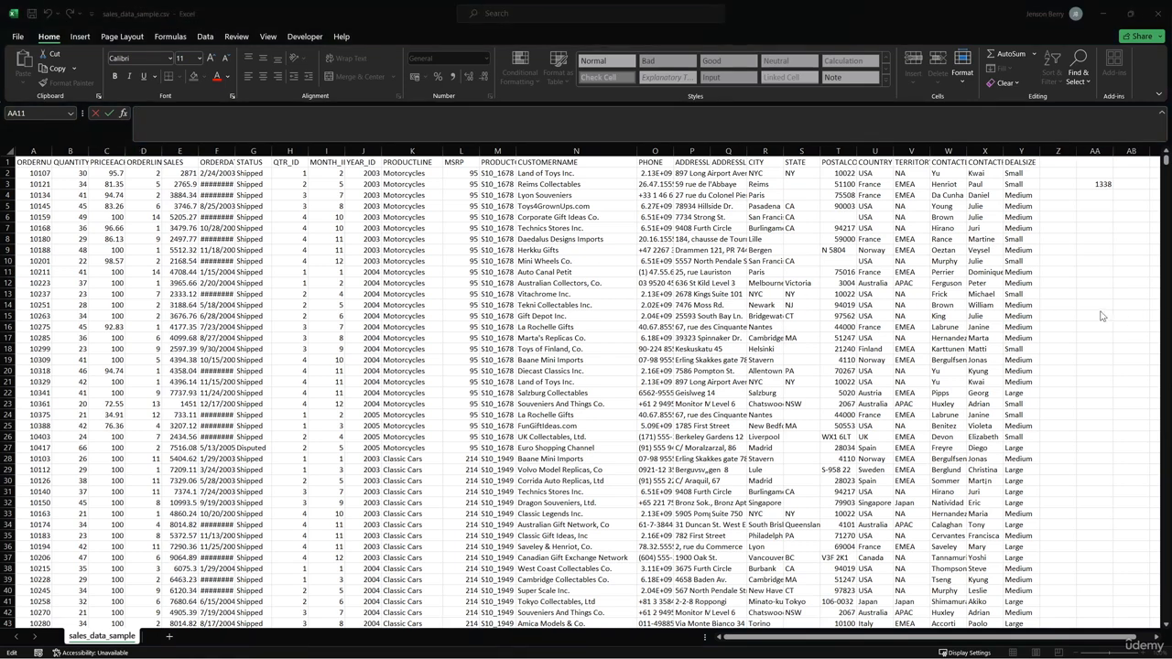
- Start a SUMIF formula in AA6 with the PRODUCTLINE column K:K as the criteria range
left_click(429, 180)
left_click(429, 177)
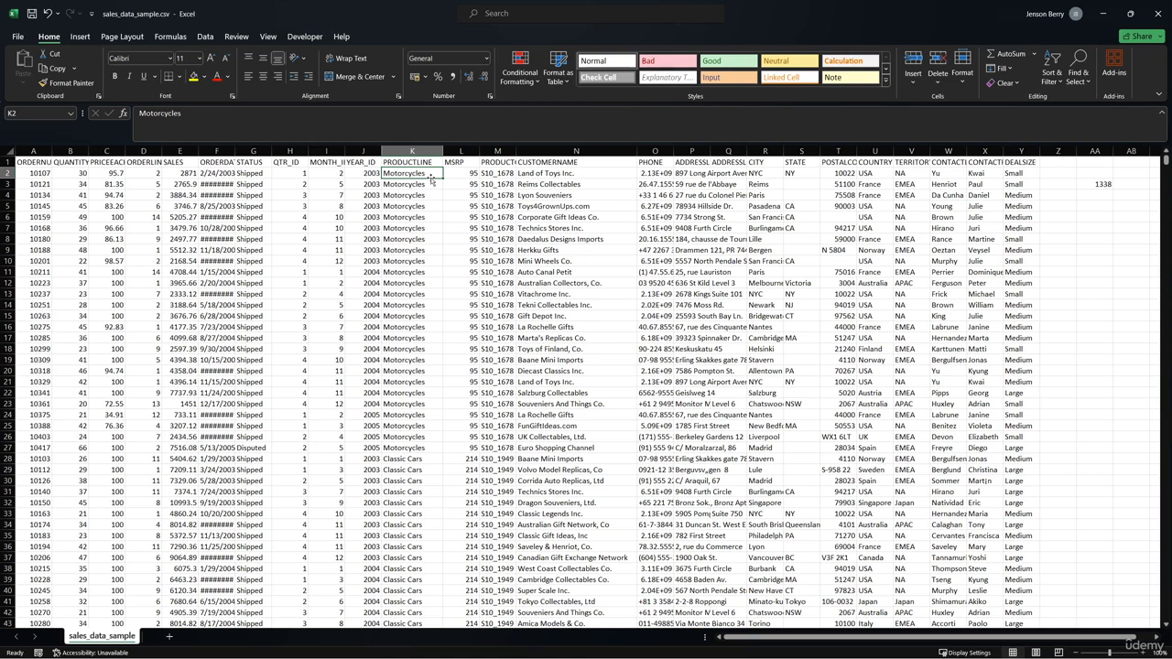
left_click(1089, 223)
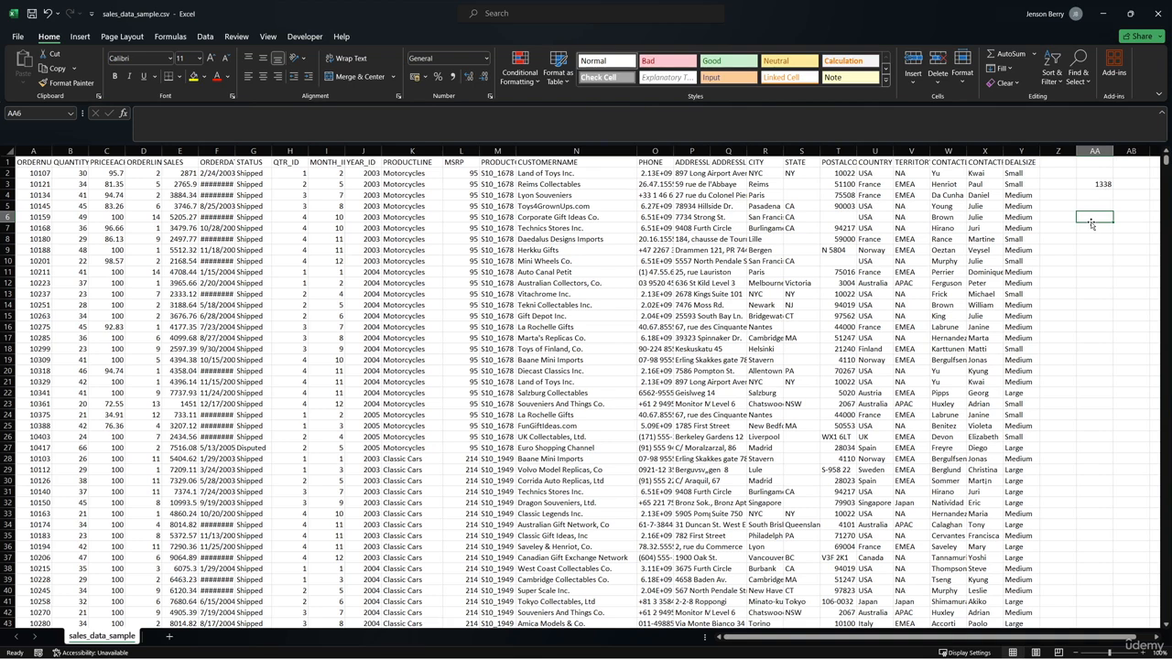
type("=S")
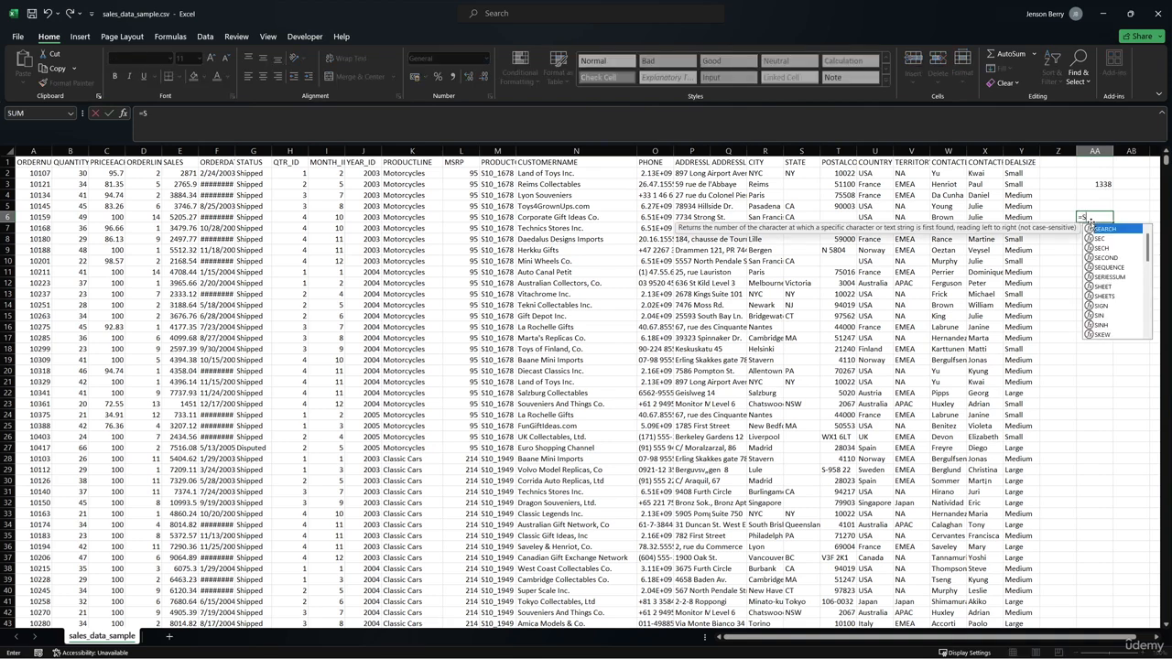
type("UMIF(")
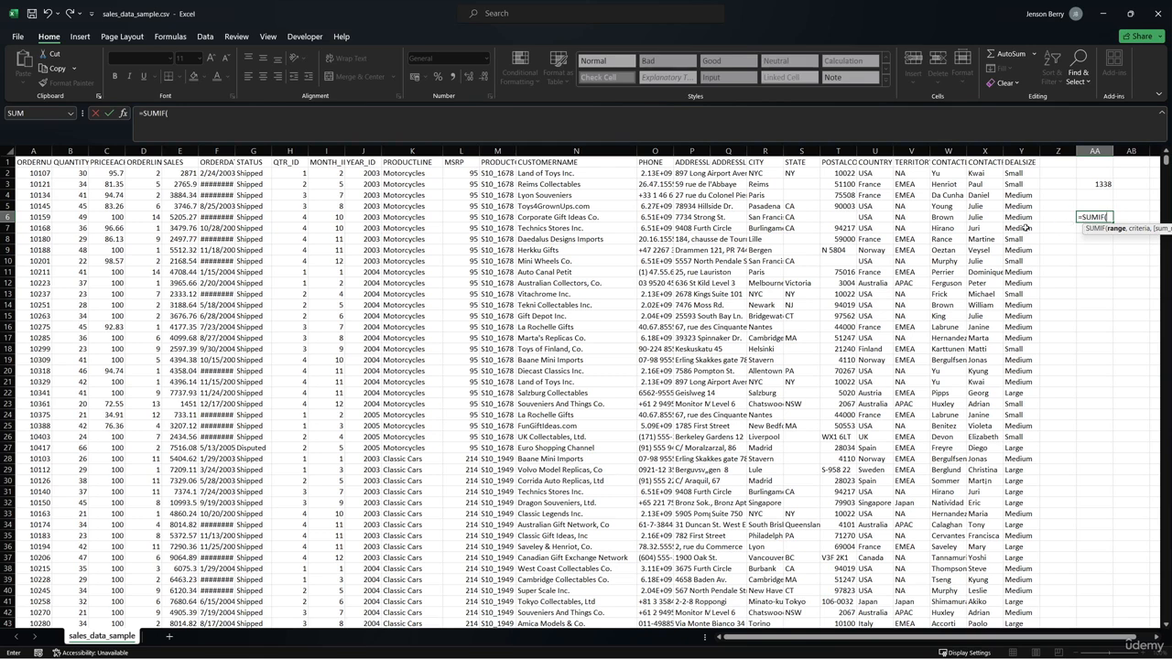
left_click(425, 150)
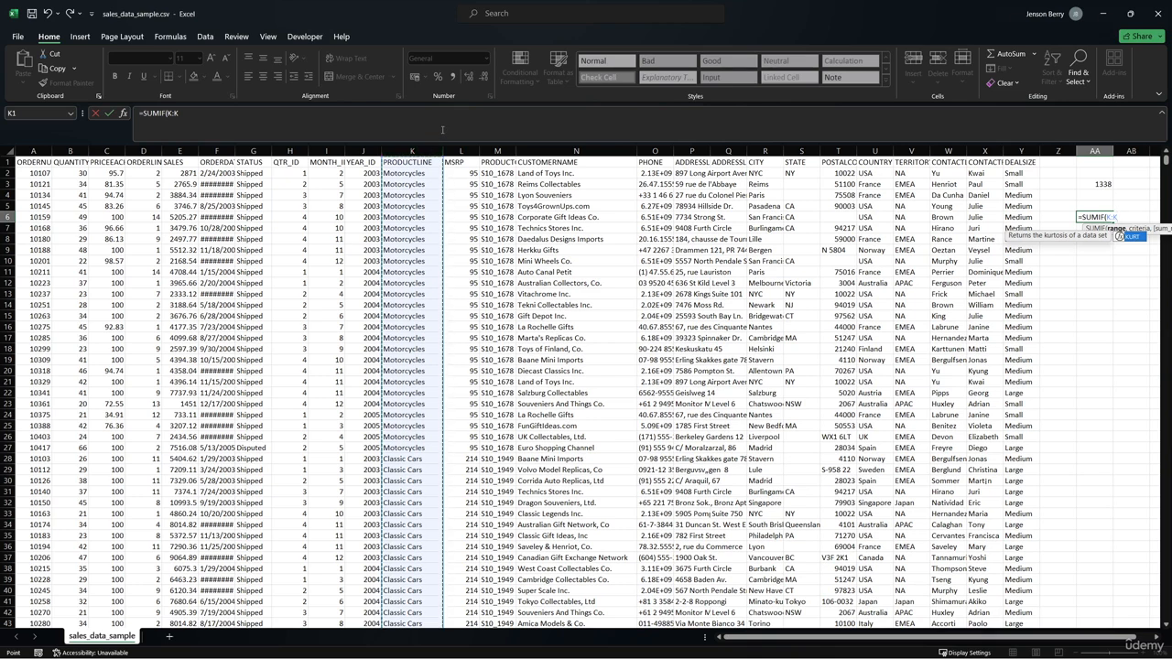
- Complete the AA6 SUMIF formula with criterion "Motorcycles" and the SALES column E:E as the sum range
type(",\"Motorcycles\"")
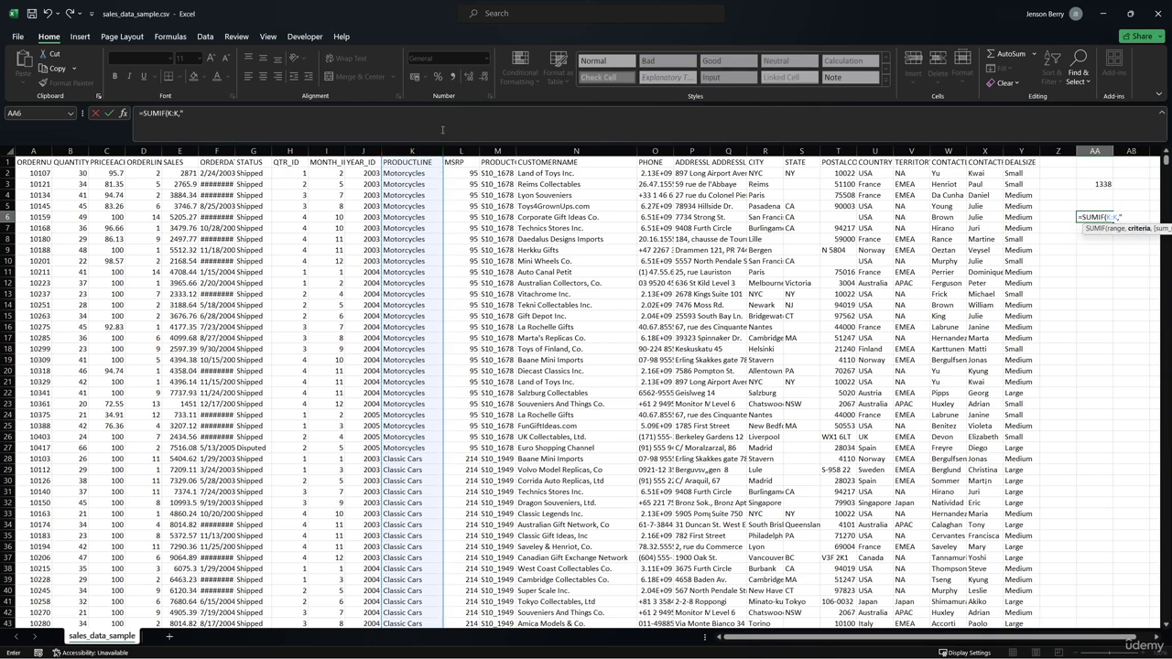
type(",")
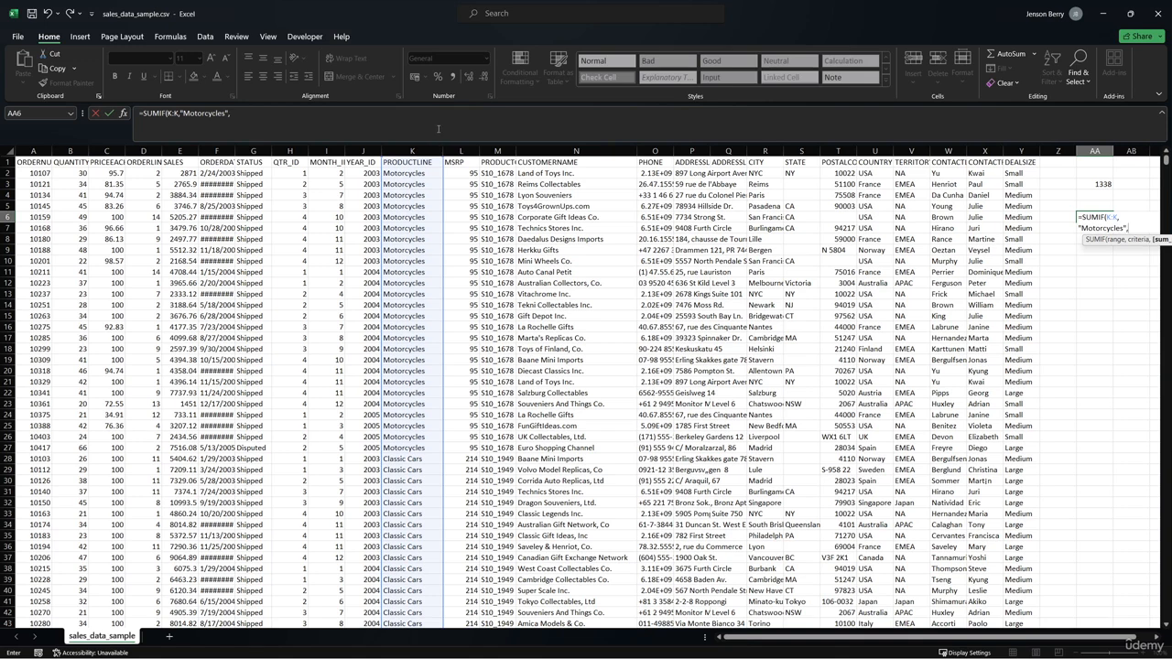
left_click(1116, 240)
left_click_drag(1095, 245, 1032, 273)
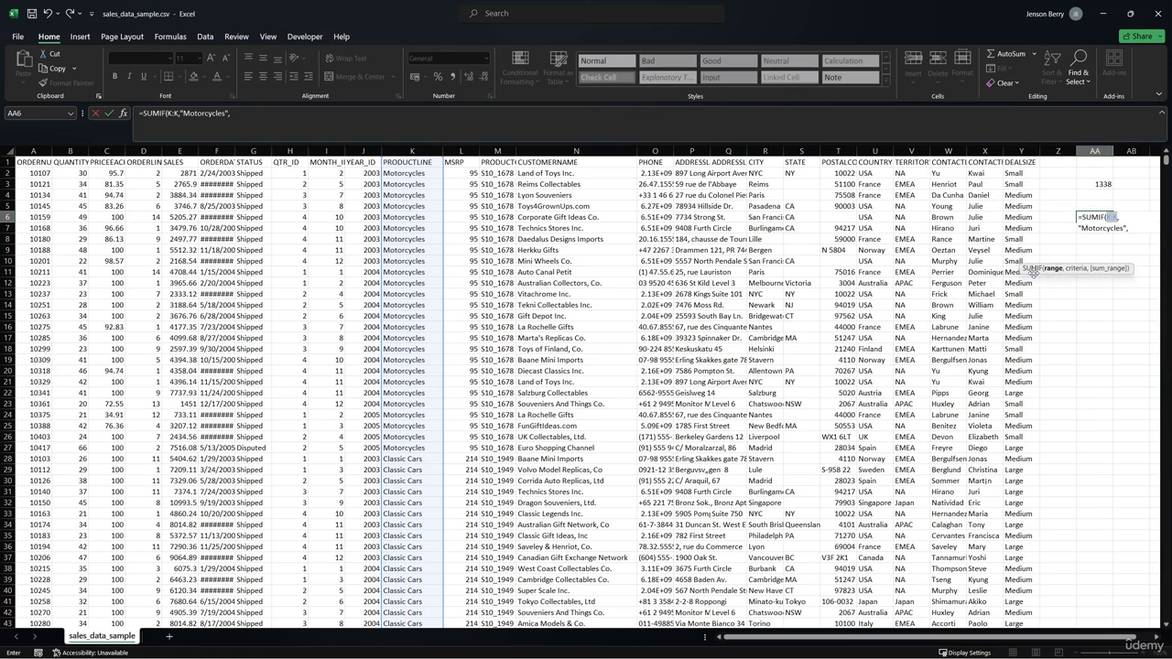
type("E:E")
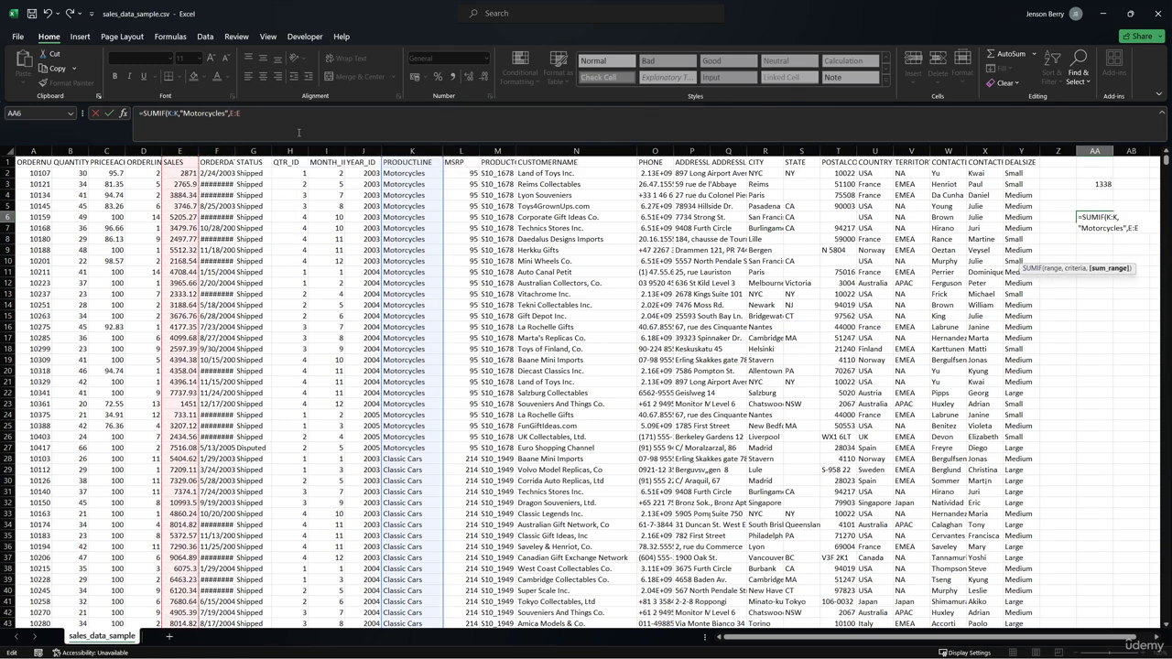
key("Return")
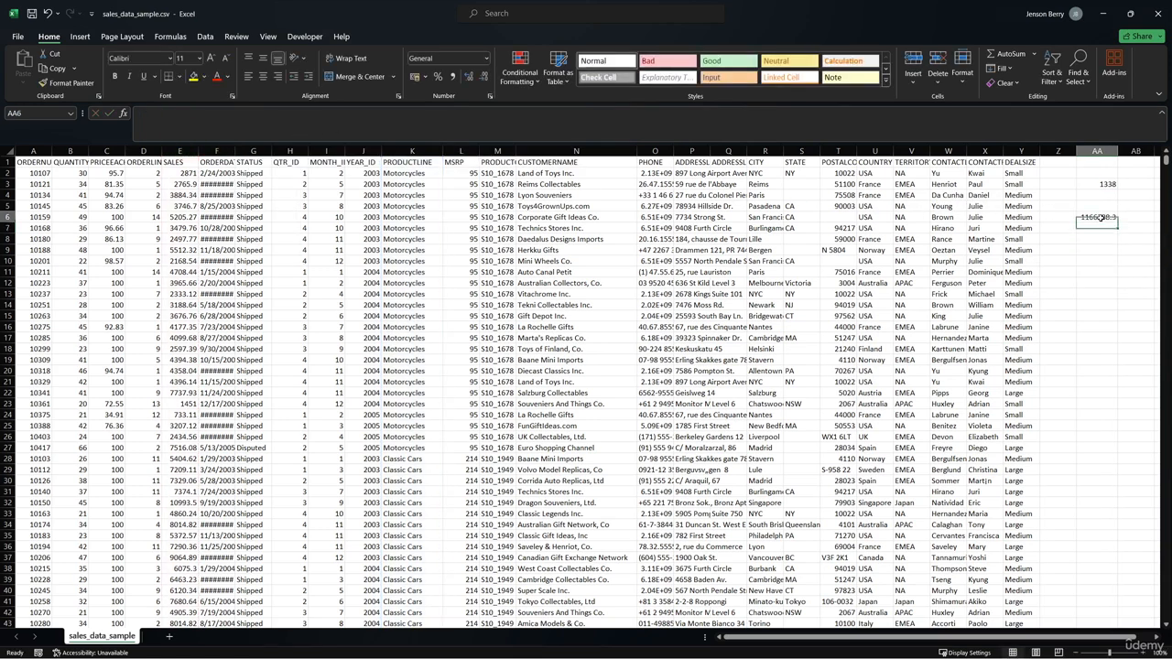
- Format the SUMIF total in AA6 as accounting currency in $ English (United States)
left_click(1098, 217)
left_click(425, 77)
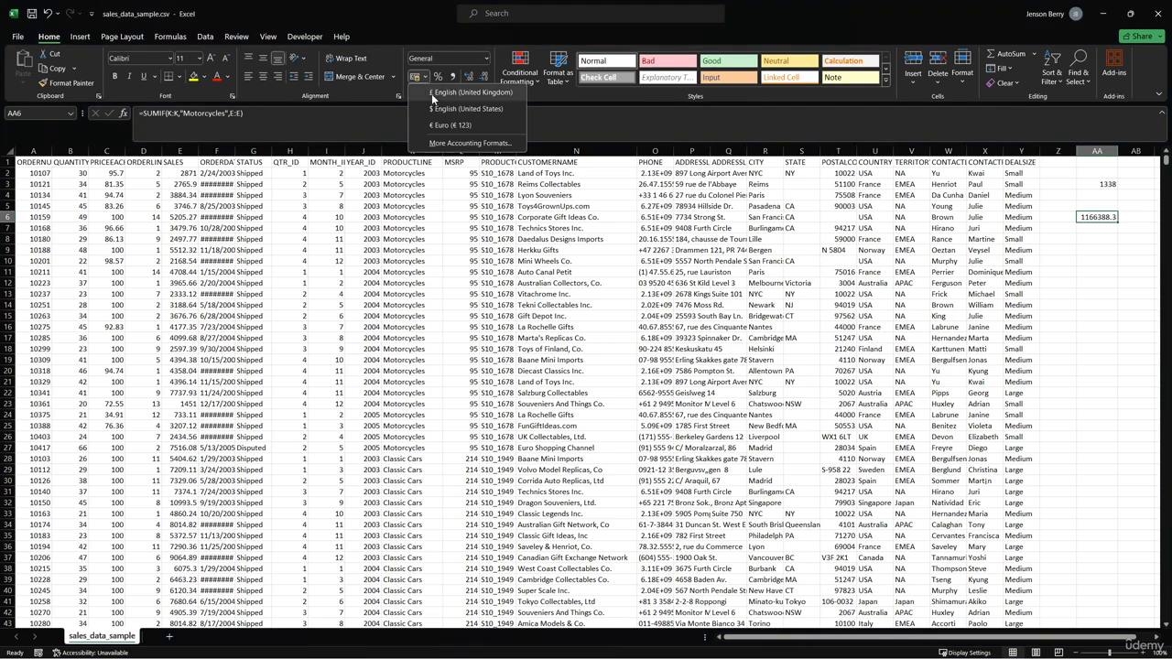
left_click(434, 108)
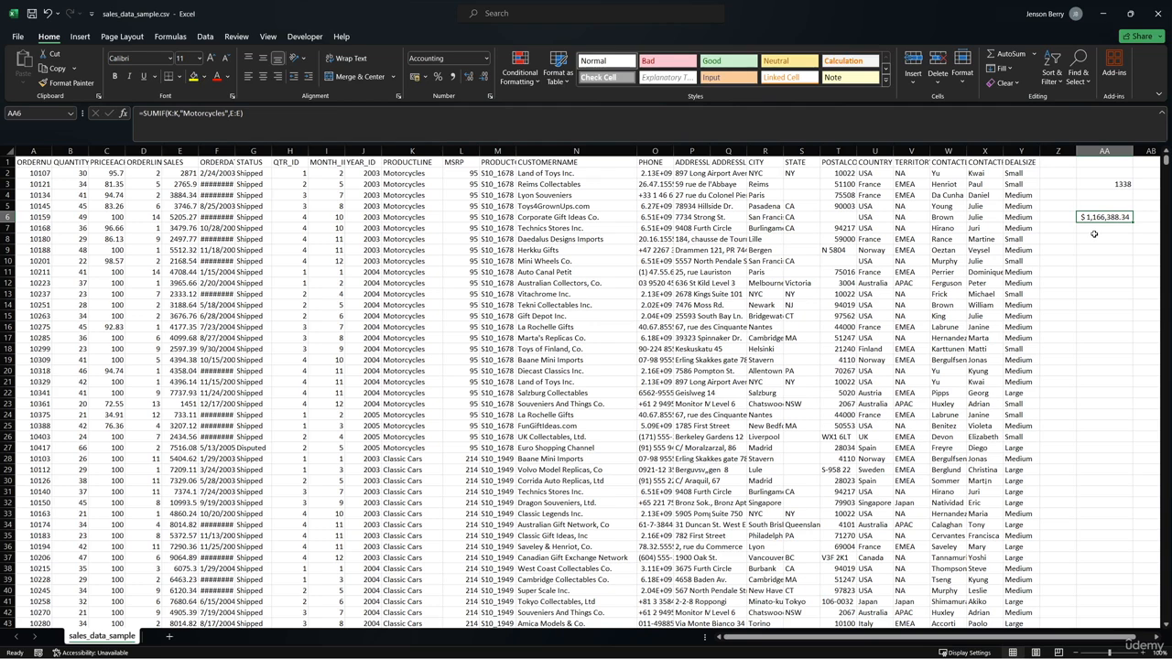
- Check the STATUS column's Disputed entry, and start a SUMIFS formula in AA4 with the SALES column E:E as the sum range
left_click(257, 161)
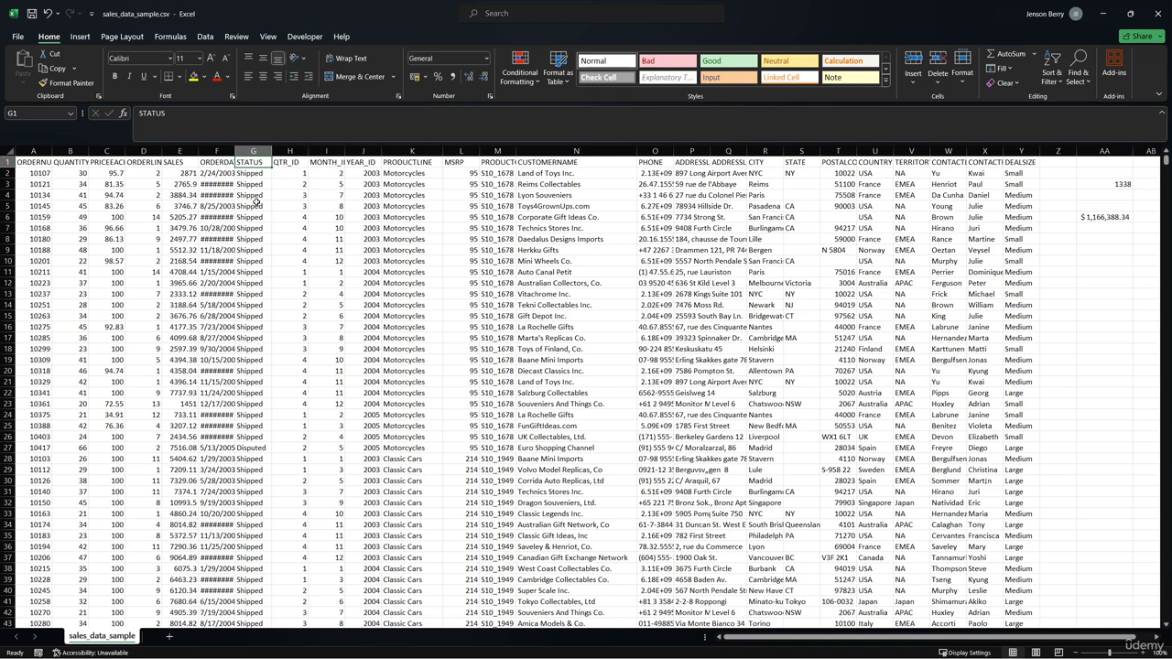
left_click(264, 447)
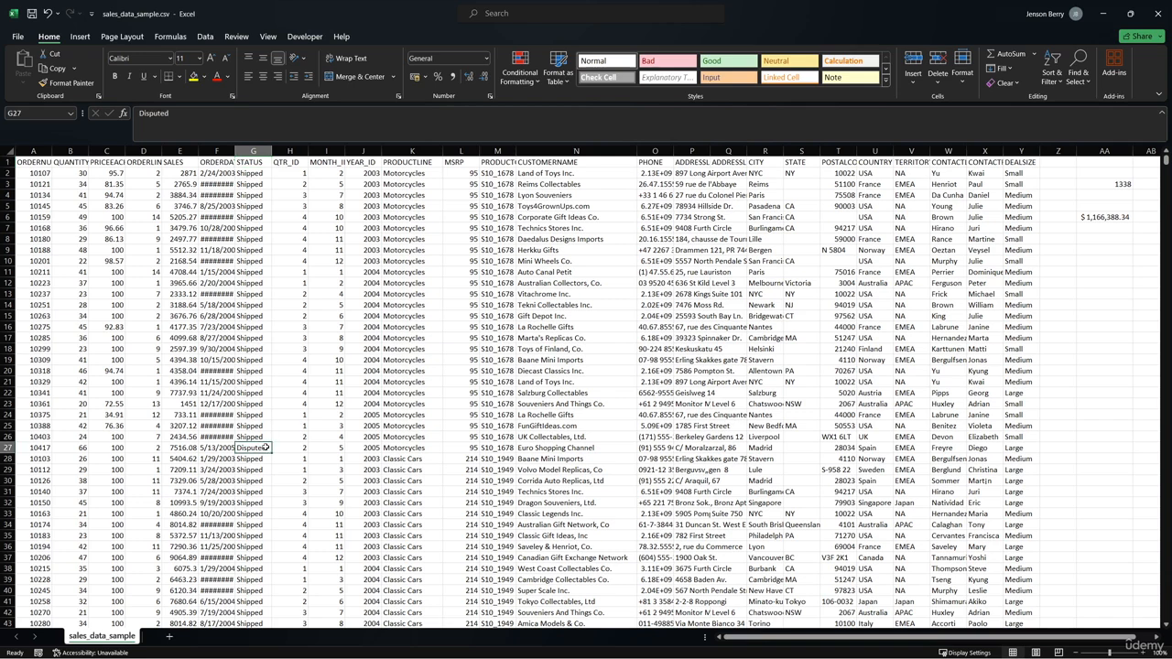
left_click(1096, 195)
type("=")
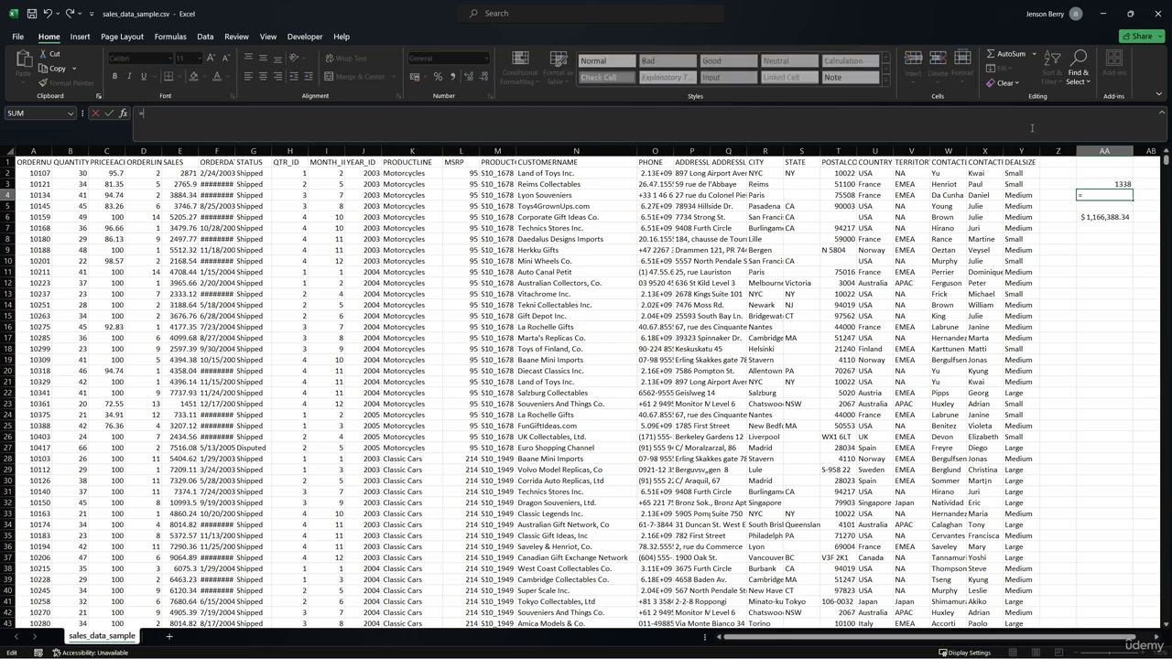
type("SUMIFS(")
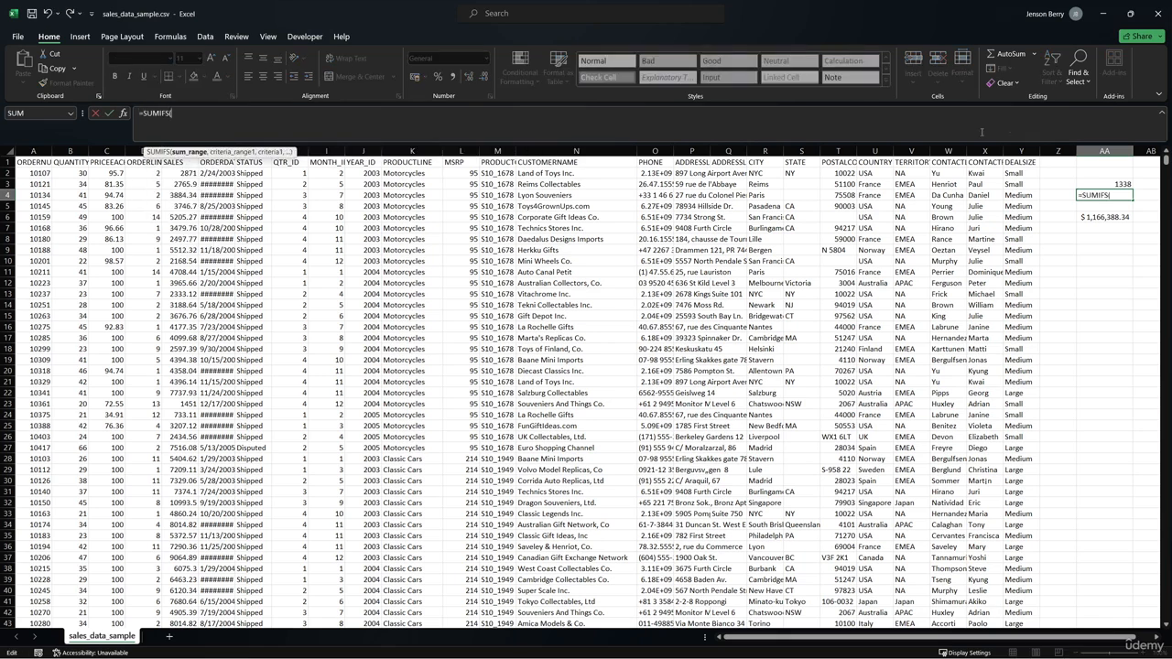
left_click_drag(268, 151, 303, 172)
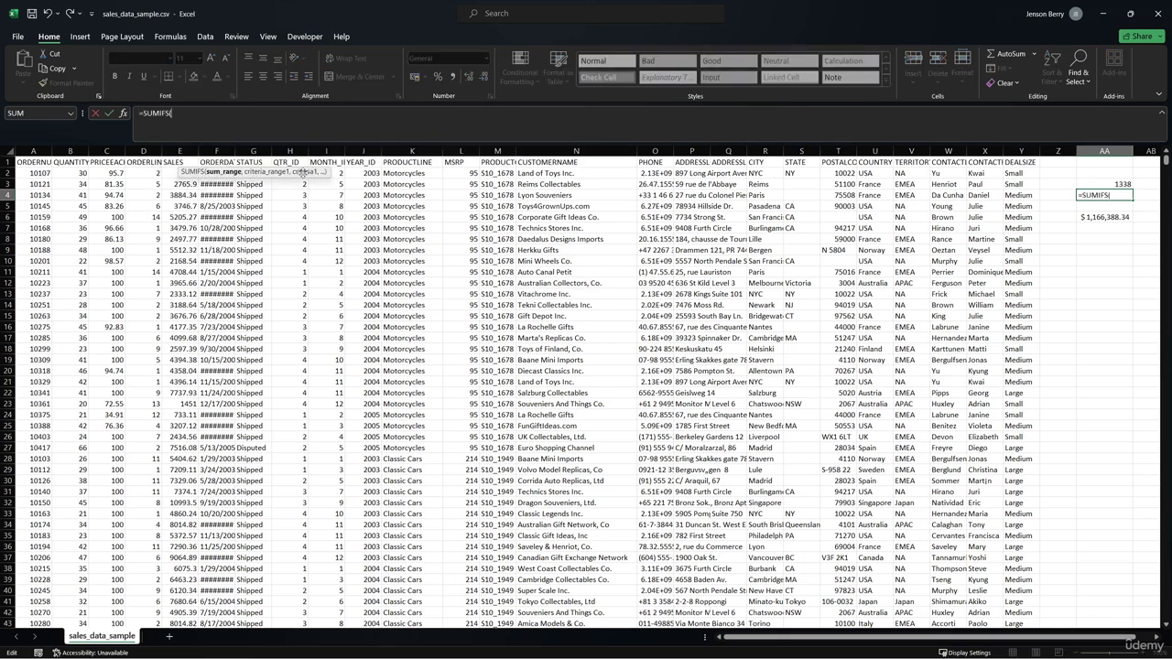
left_click(191, 150)
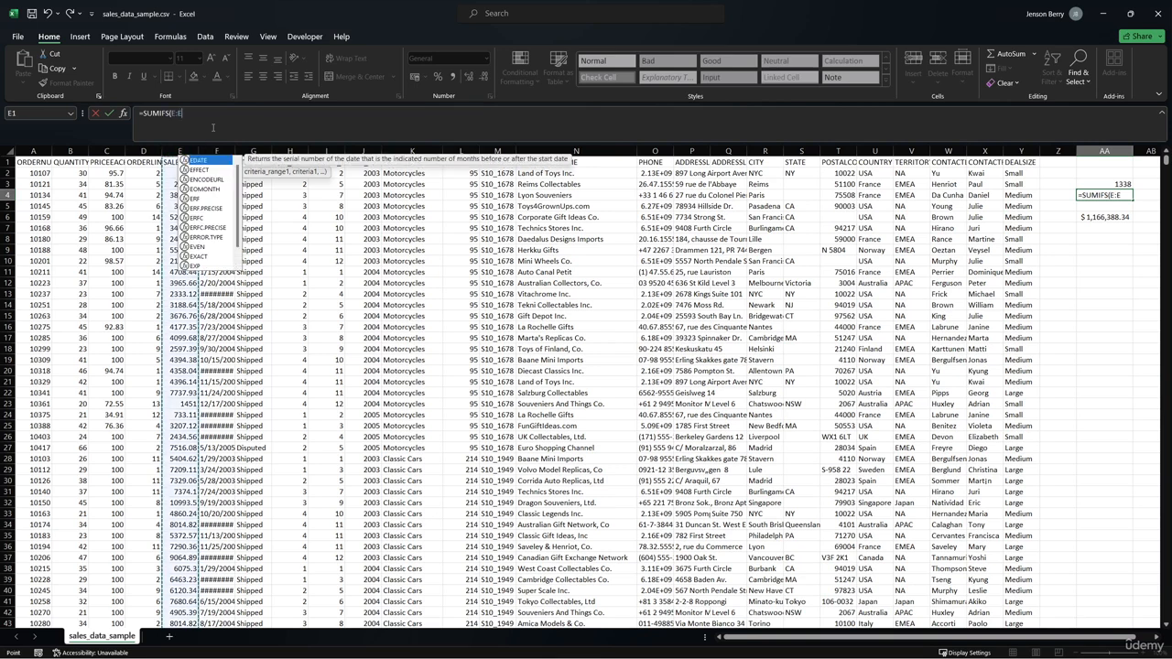
type(",")
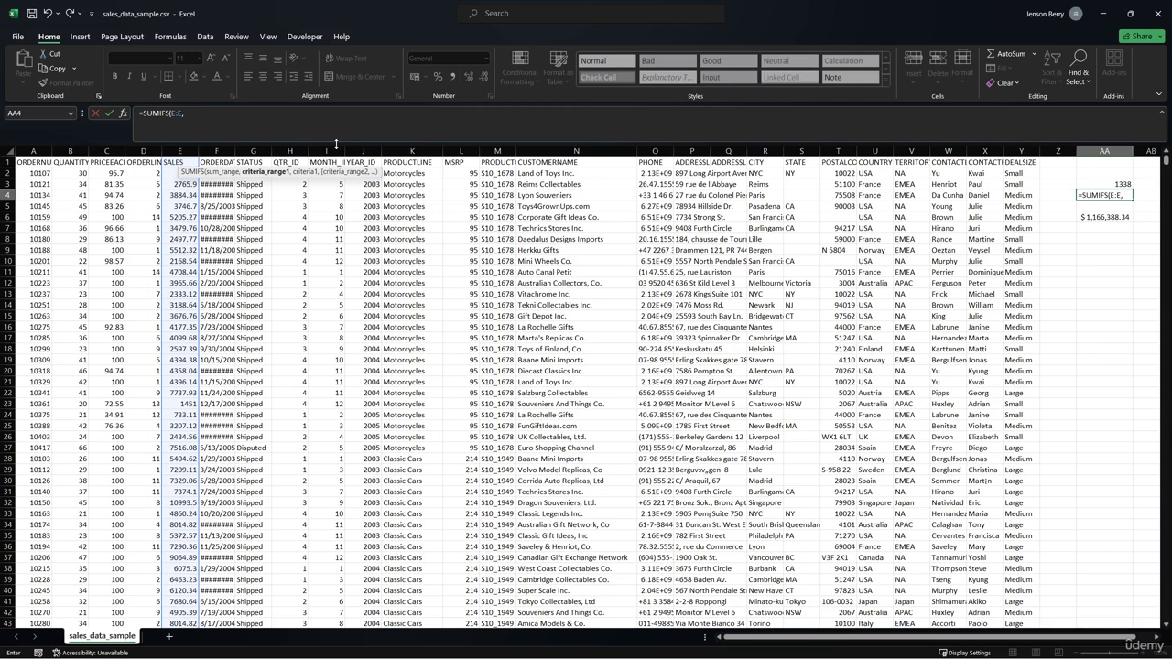
- Add the PRODUCTLINE column K:K with criterion "Motorcycles" as the first condition of the AA4 SUMIFS formula
left_click(411, 150)
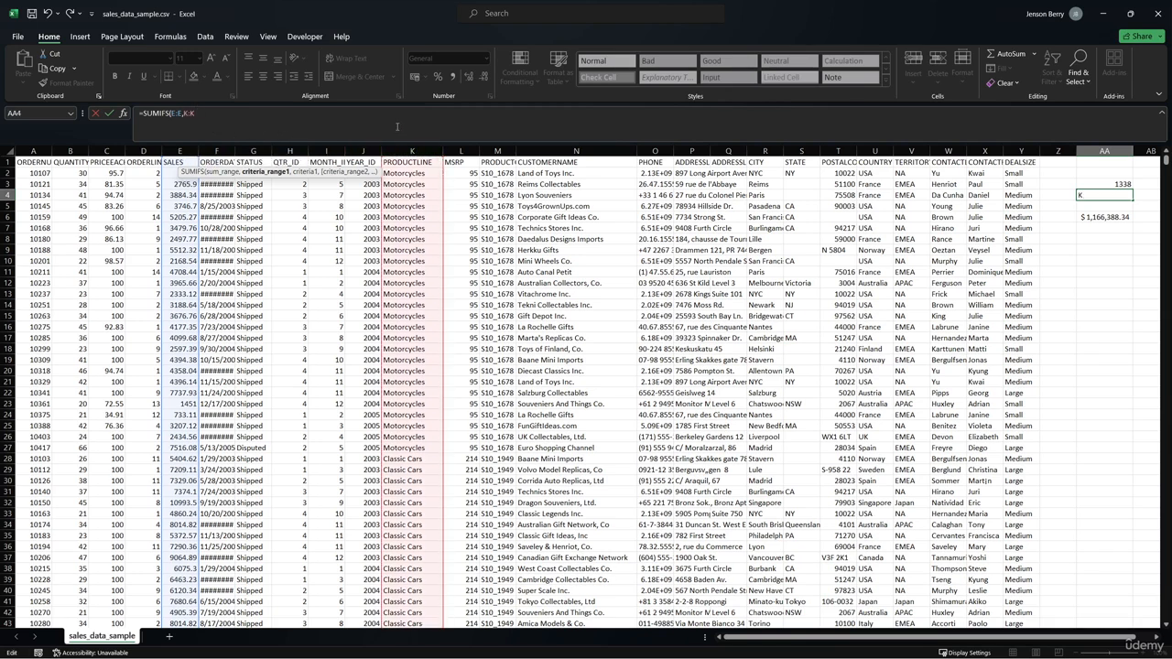
type(",")
type("\"M")
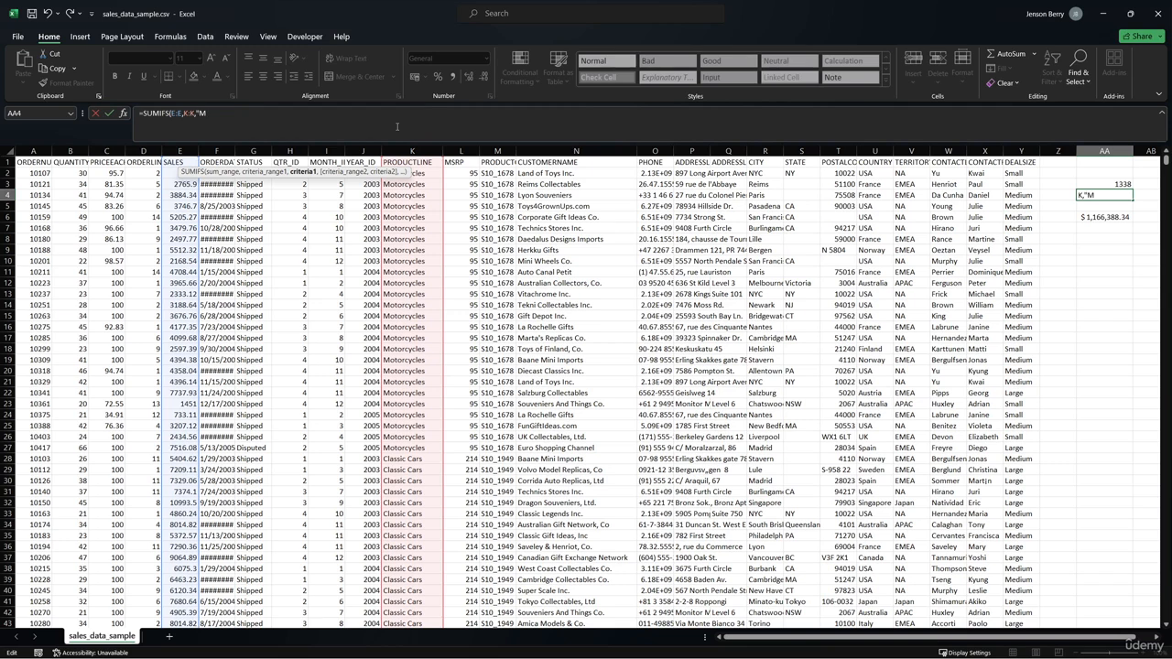
type("otorcycles\",")
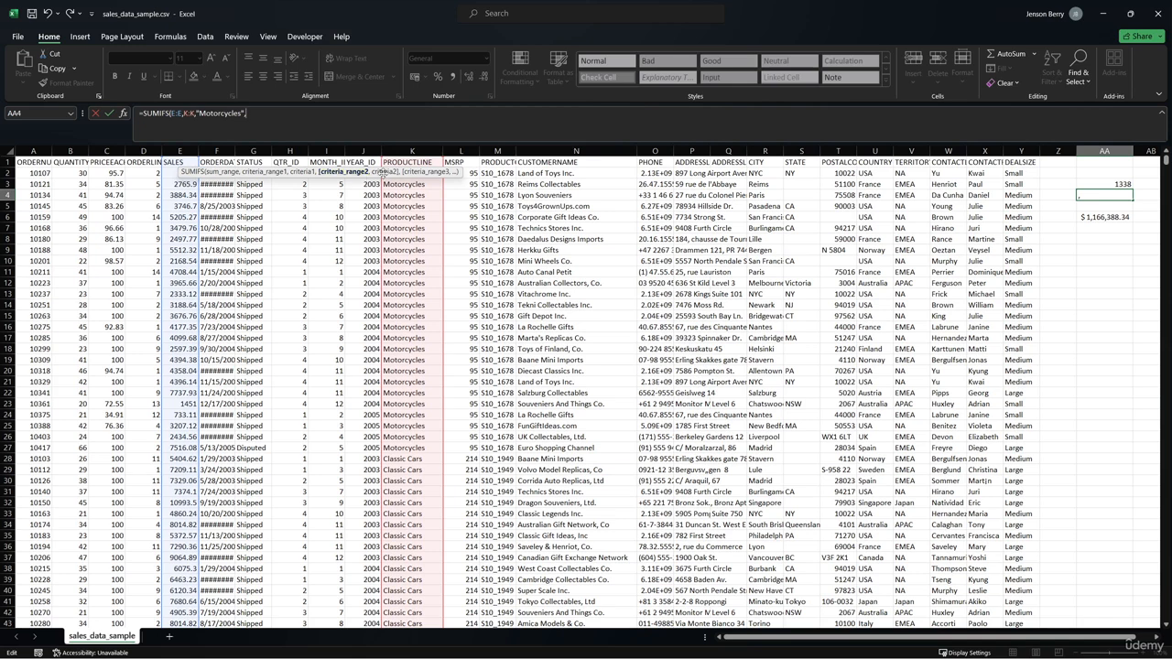
- Complete the AA4 SUMIFS formula with the STATUS column G:G and criterion "Disputed" as the second condition
left_click(266, 150)
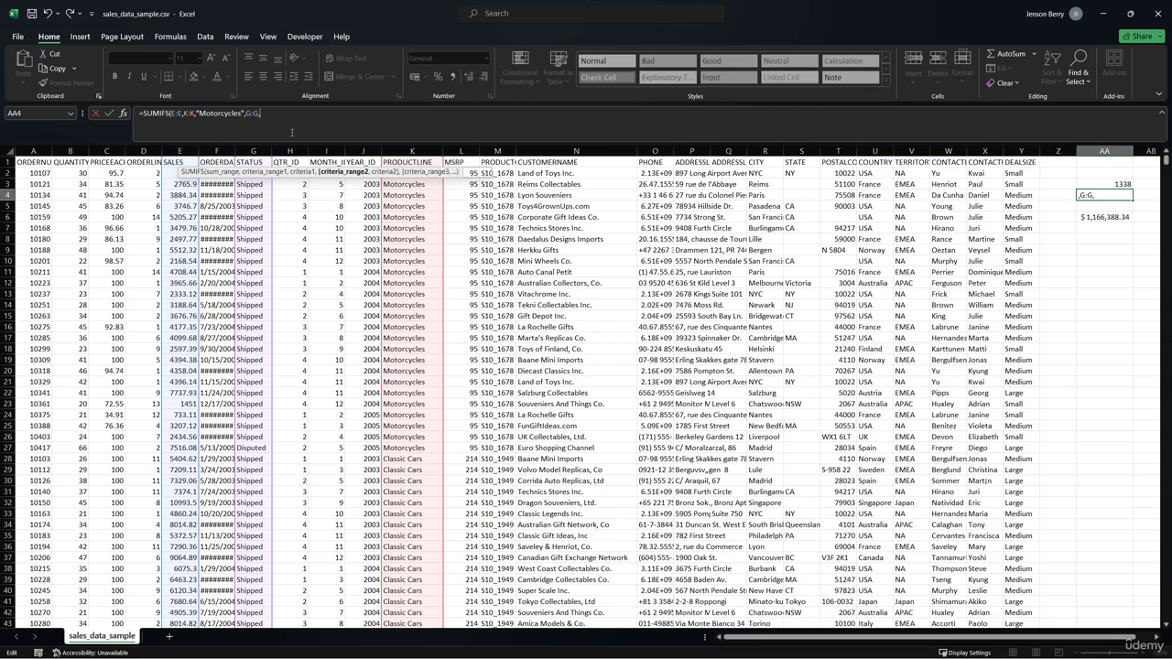
type(",\"")
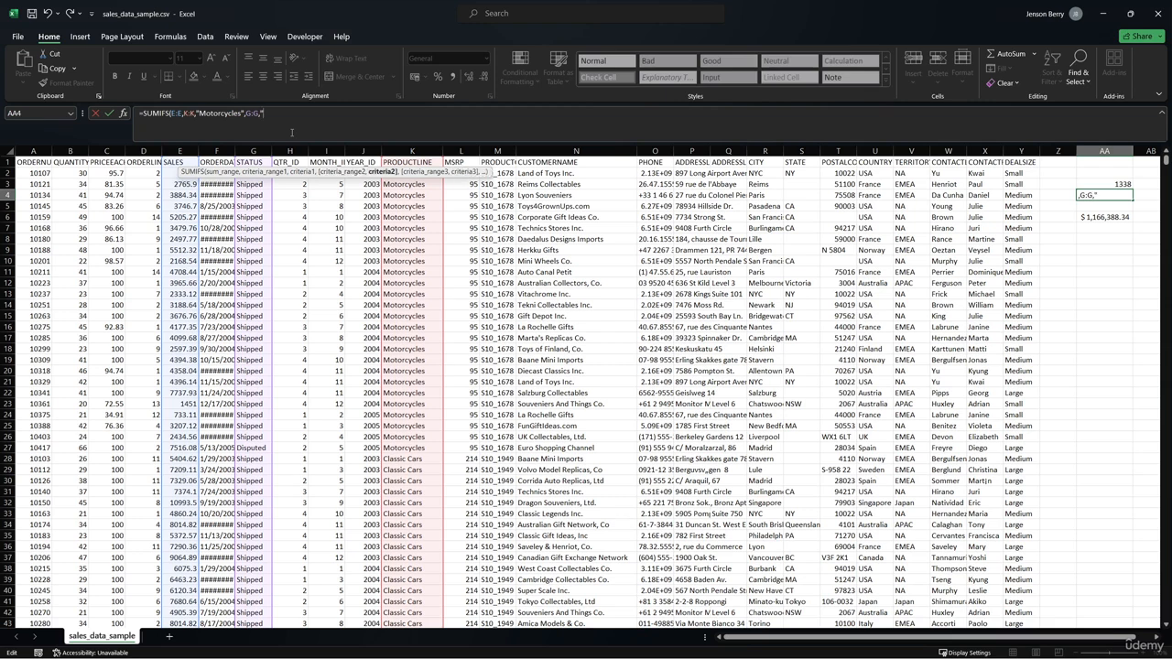
type("Disputed\"")
key("Return")
- Format the SUMIFS total in AA4 as accounting currency with the $ symbol
key("Up")
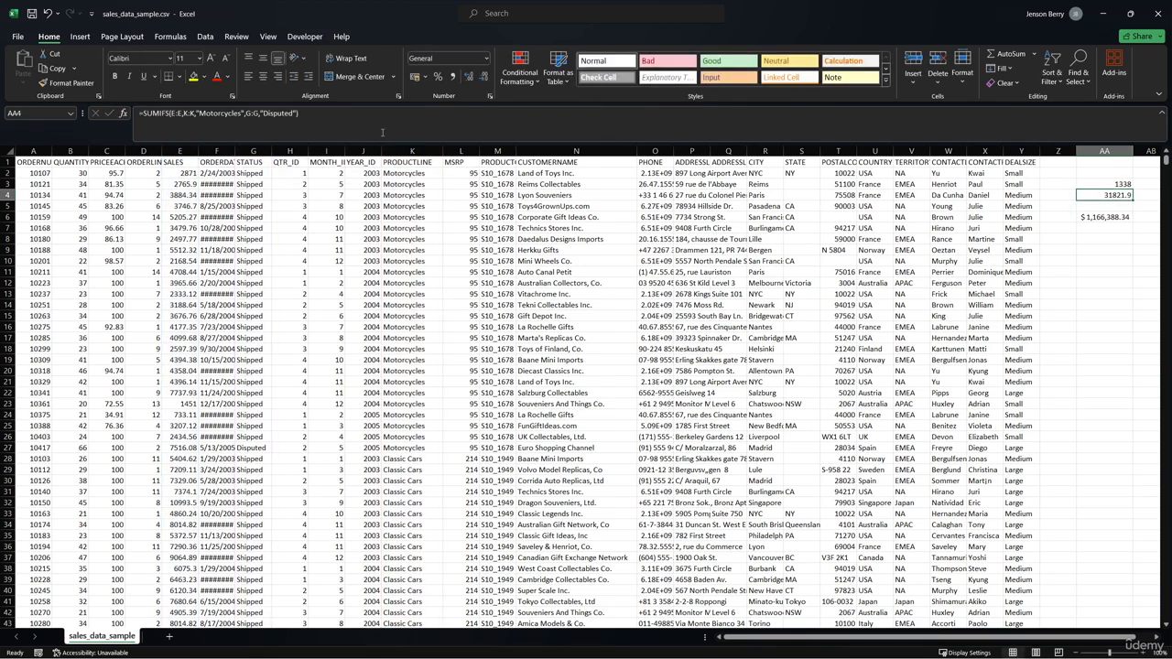
left_click(424, 77)
left_click(471, 104)
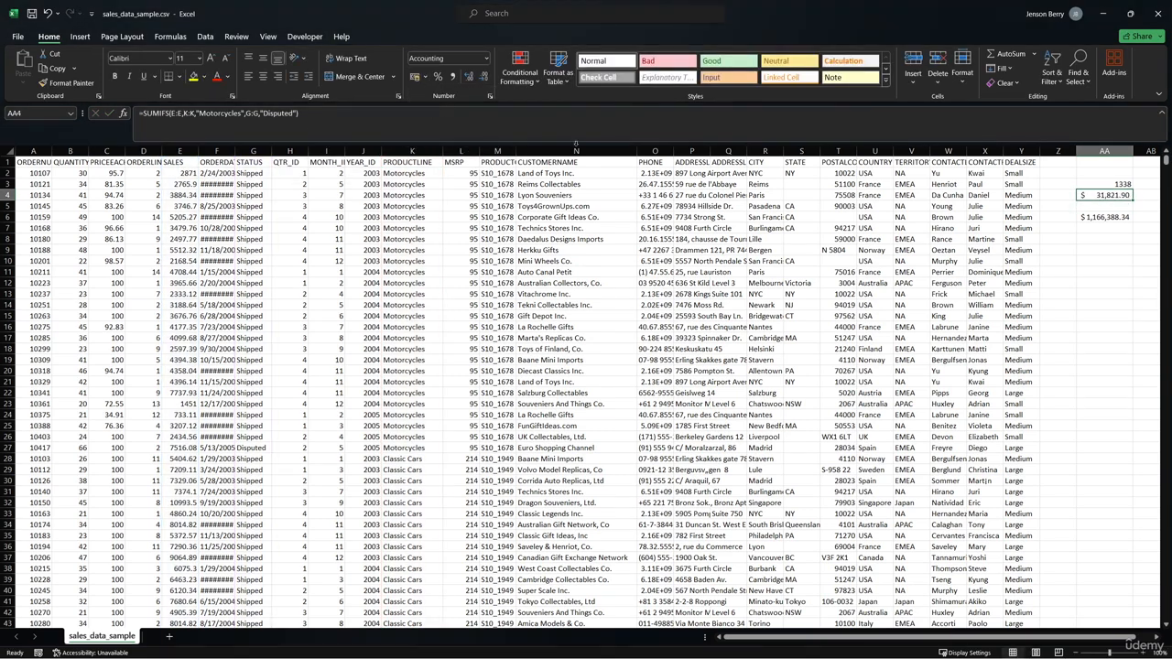